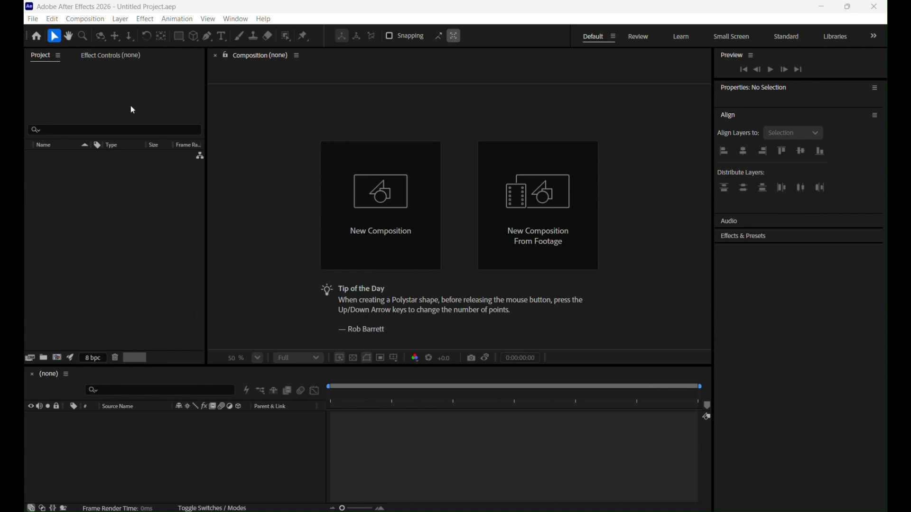
Create a new composition with the HD 1920x1080, 29.97 fps preset and a 30-second duration
left_click(384, 217)
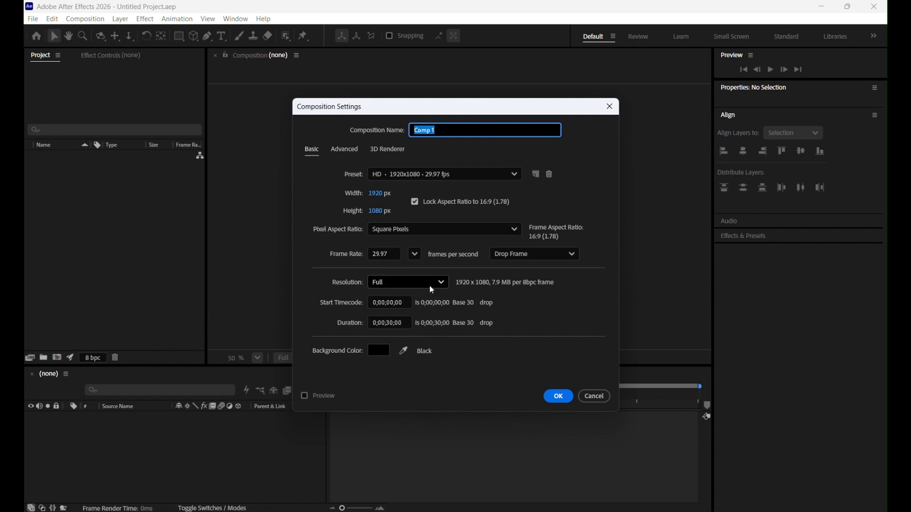
left_click(559, 397)
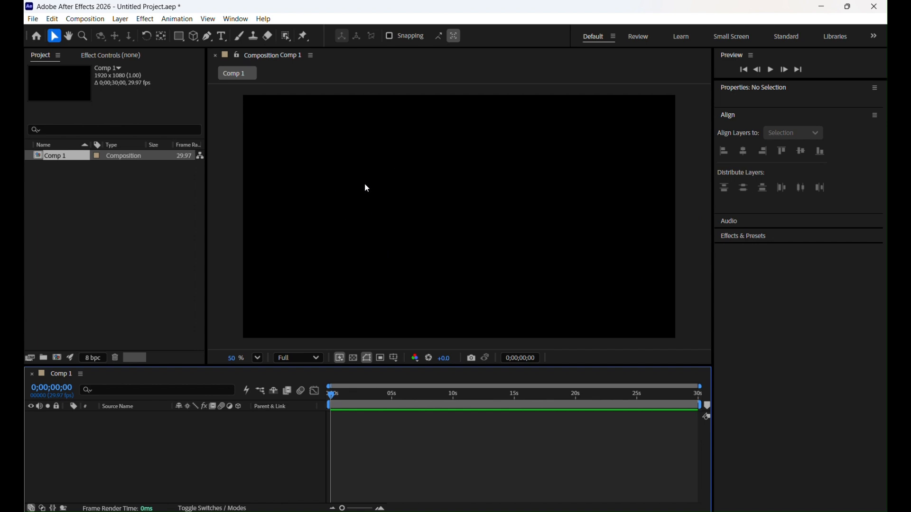
Add a text layer reading "Understanding text animation" in the composition
left_click(221, 37)
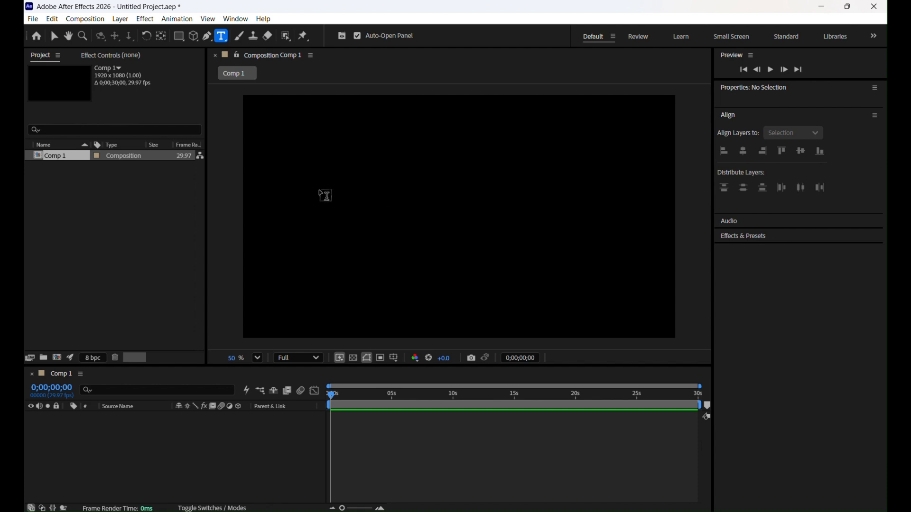
left_click(325, 207)
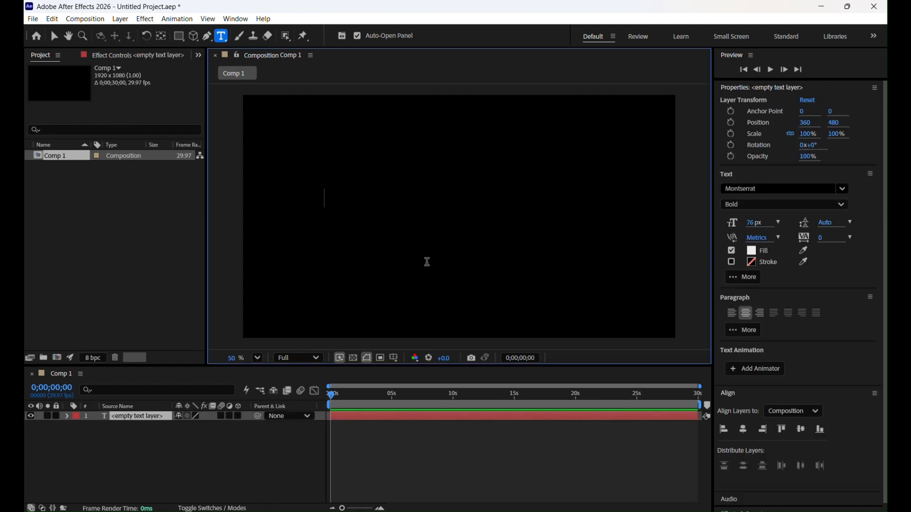
type("Under")
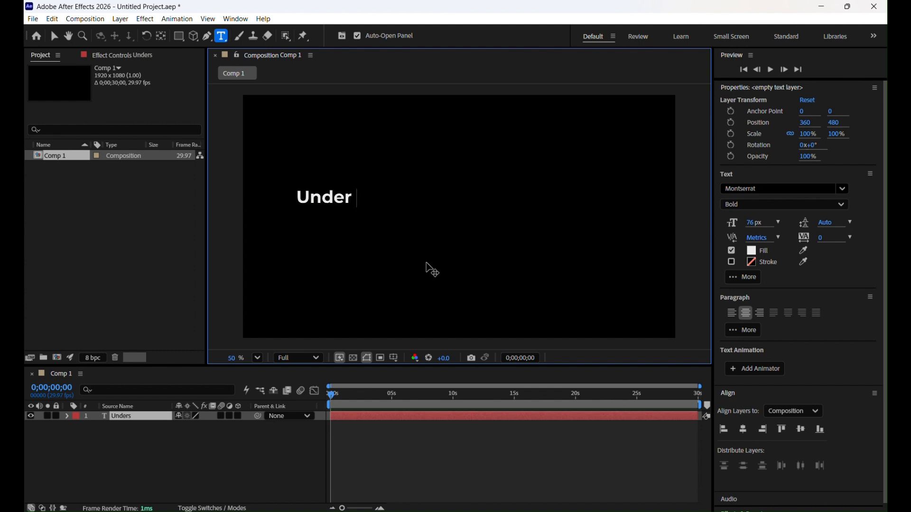
type("stanin")
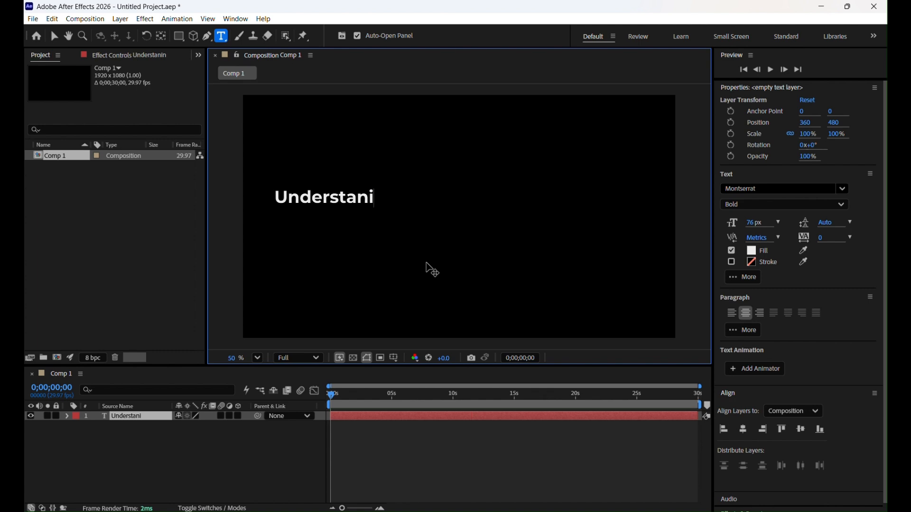
key("BackSpace")
key("BackSpace")
type("ding")
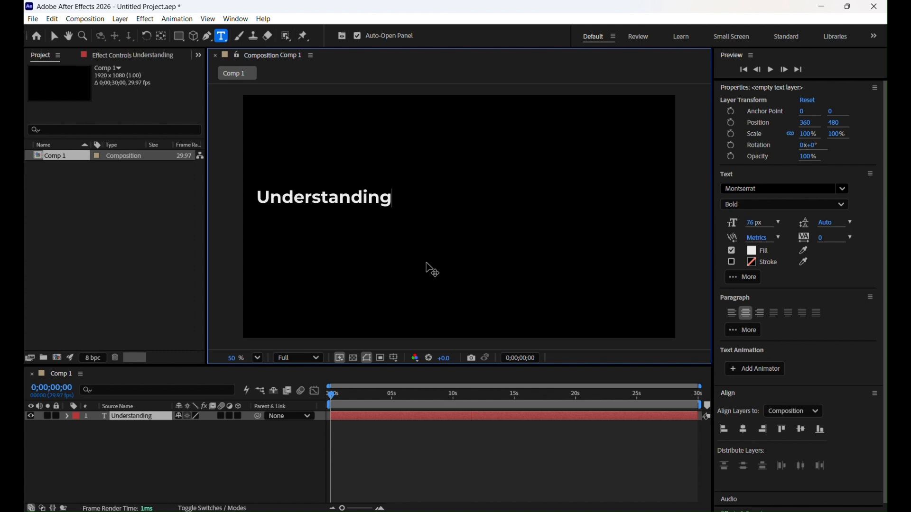
type(" text ")
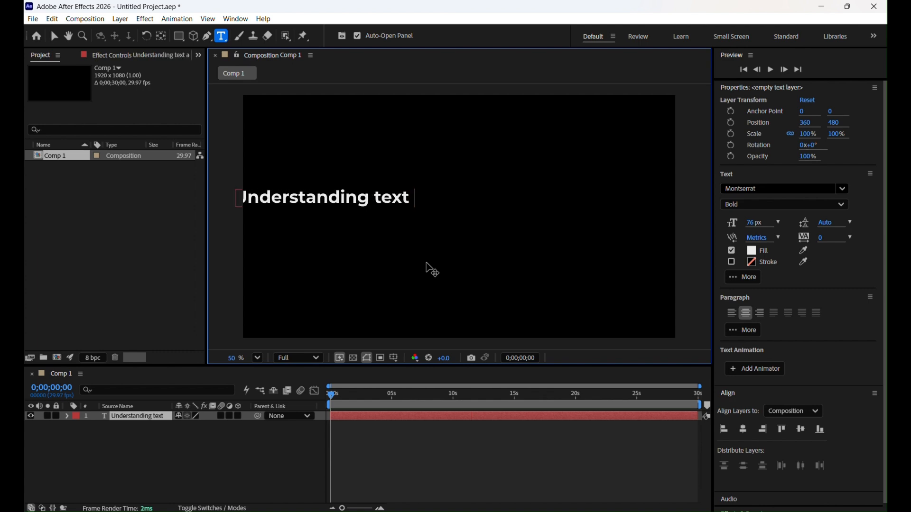
type("animations i")
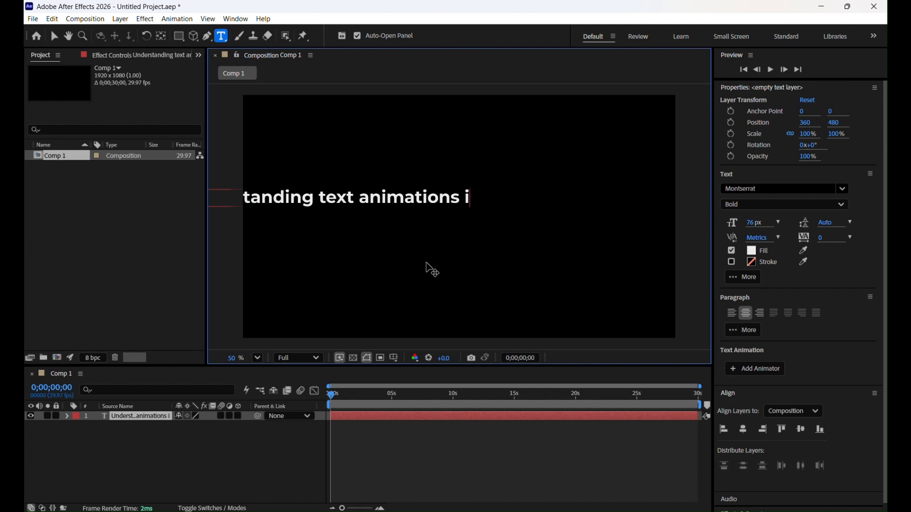
type("n after")
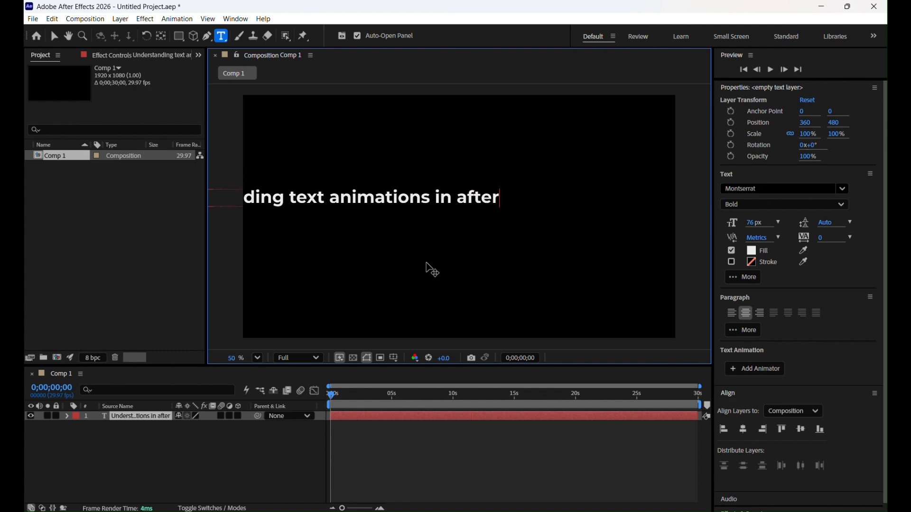
type("eff")
key("BackSpace")
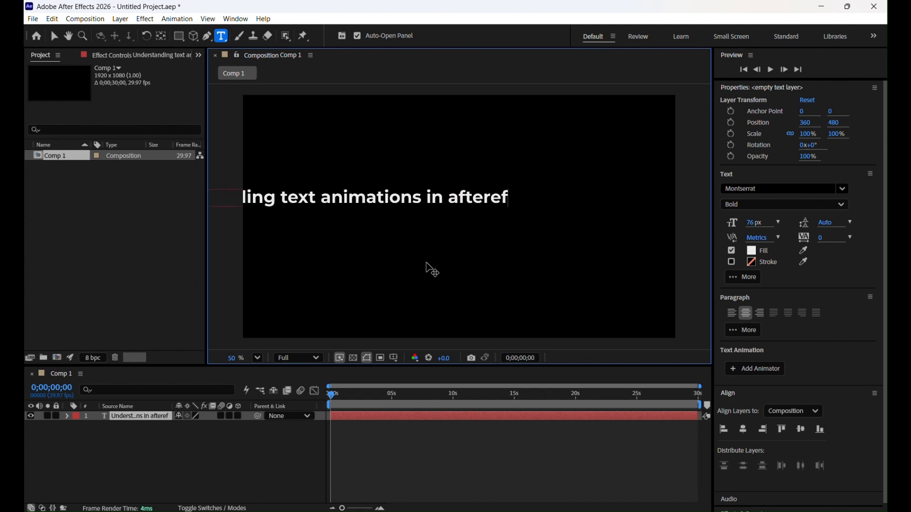
key("BackSpace")
key("BackSpace")
key("BackSpace")
key("BackSpace")
key("BackSpace")
key("BackSpace")
key("BackSpace")
key("BackSpace")
key("BackSpace")
key("BackSpace")
key("BackSpace")
key("BackSpace")
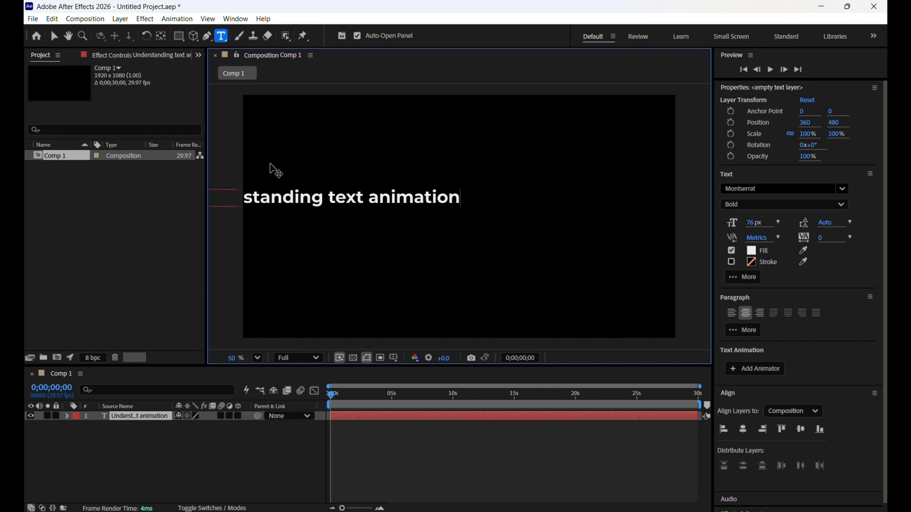
left_click(52, 36)
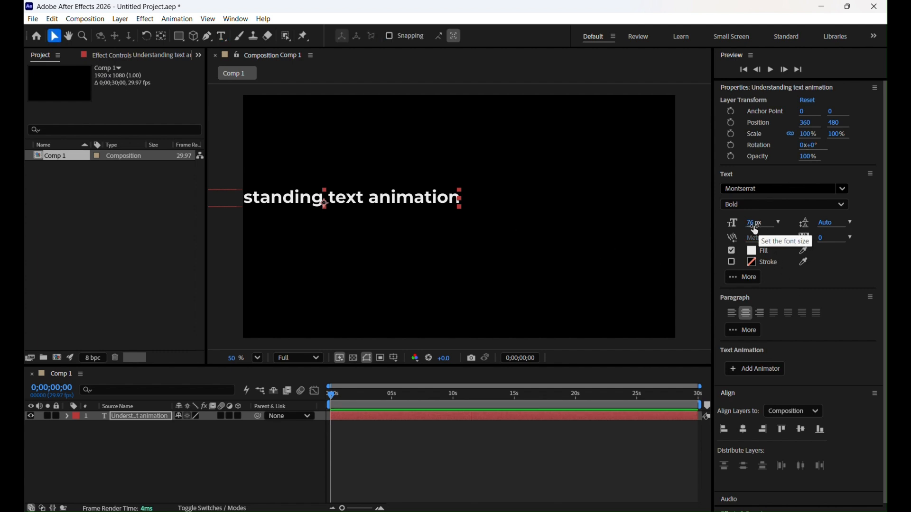
Set the text's font size to 98 px and center the layer horizontally and vertically in the composition
left_click_drag(755, 230, 774, 230)
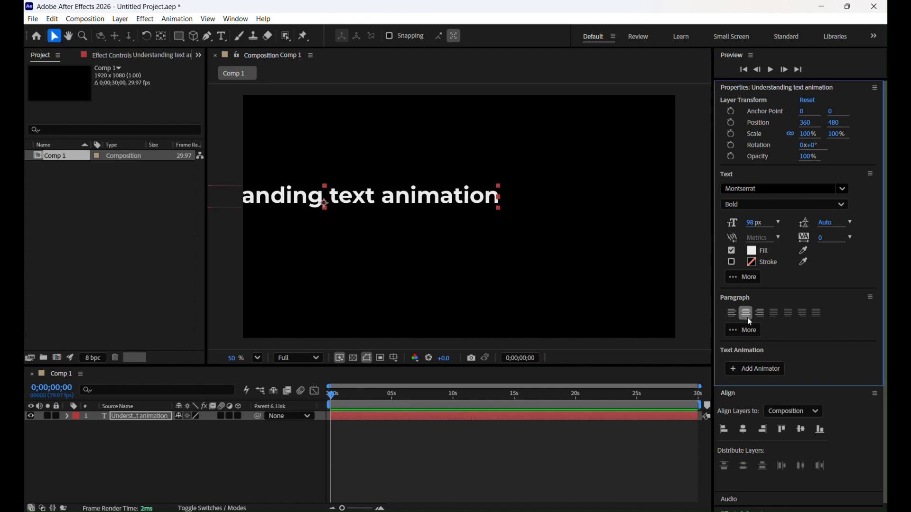
left_click(744, 430)
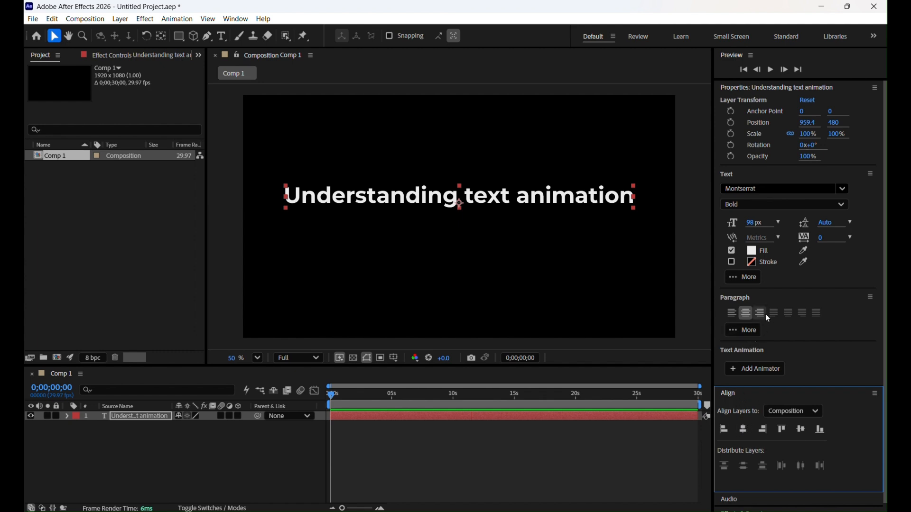
left_click(801, 429)
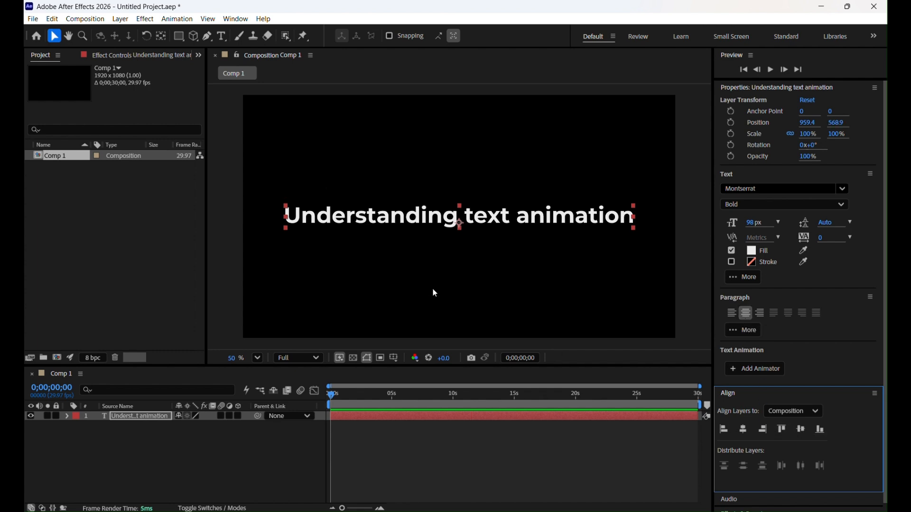
left_click(166, 445)
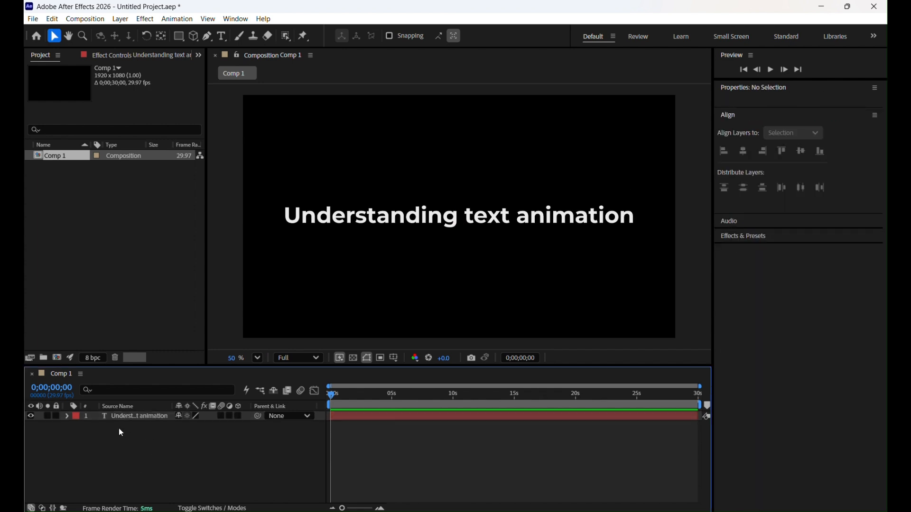
left_click(129, 415)
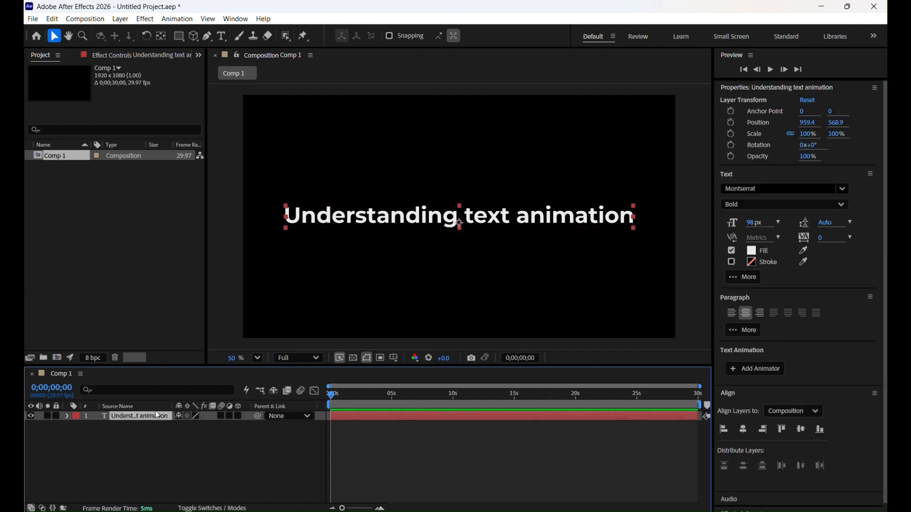
right_click(155, 421)
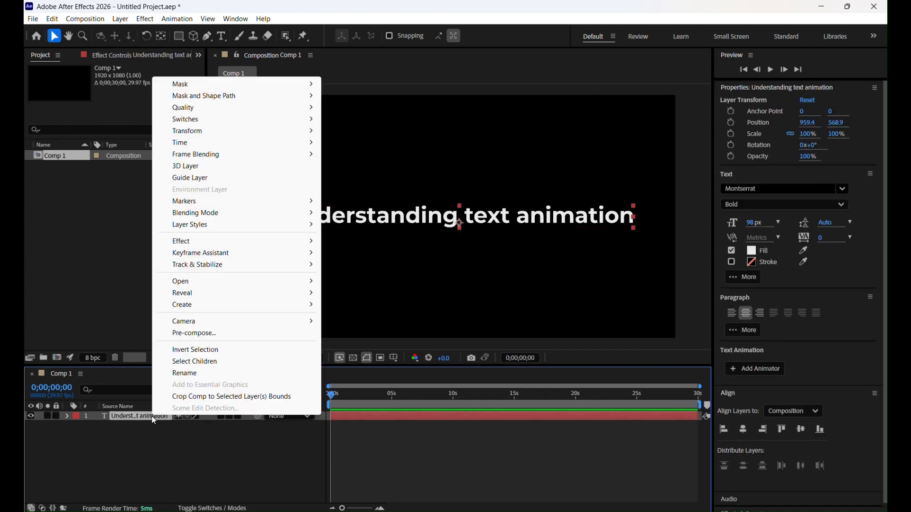
left_click(111, 437)
Expand the text layer and add one text animator with Position and Opacity properties
left_click(68, 416)
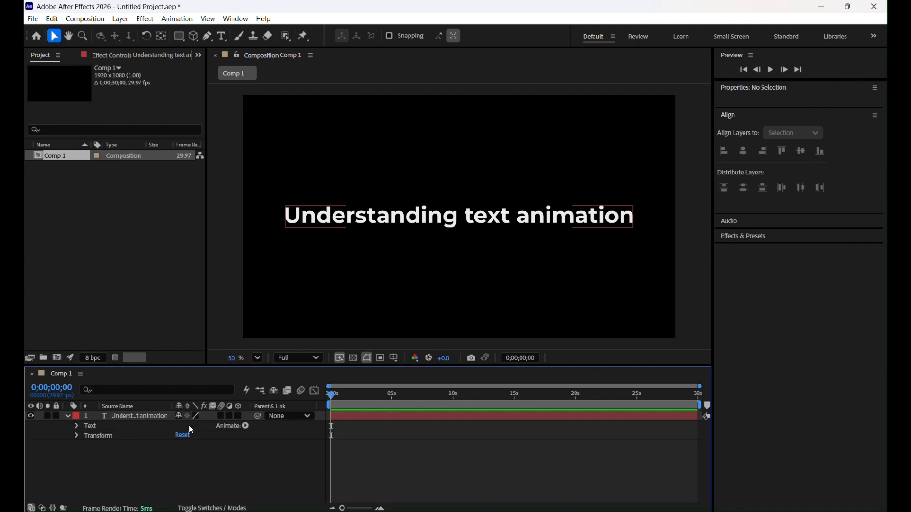
left_click(246, 426)
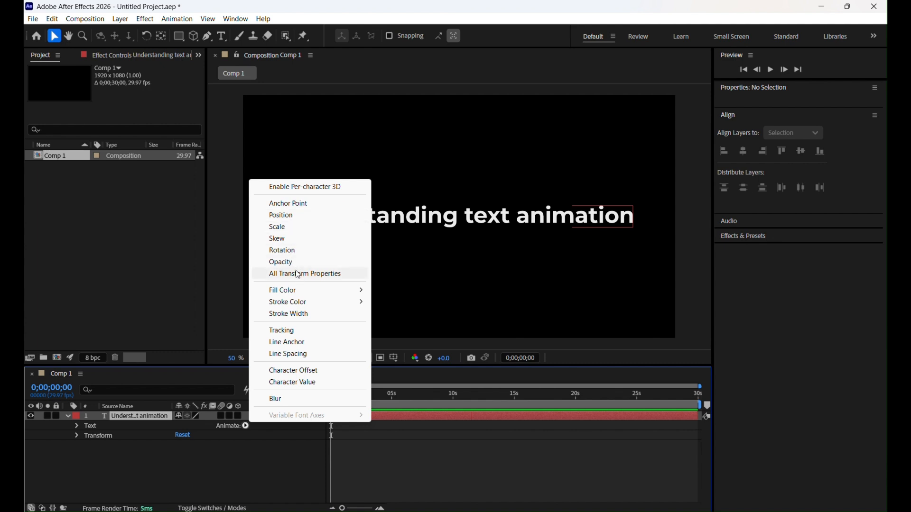
left_click(289, 219)
left_click(246, 426)
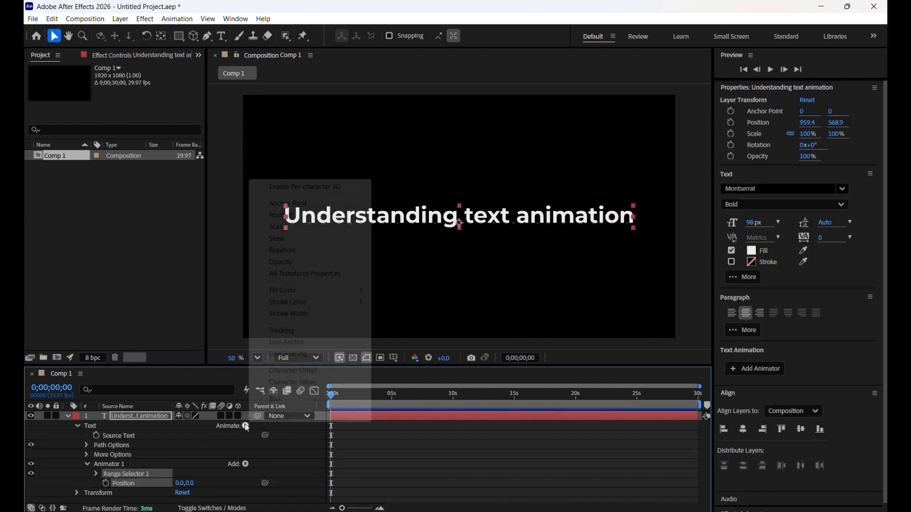
left_click(287, 261)
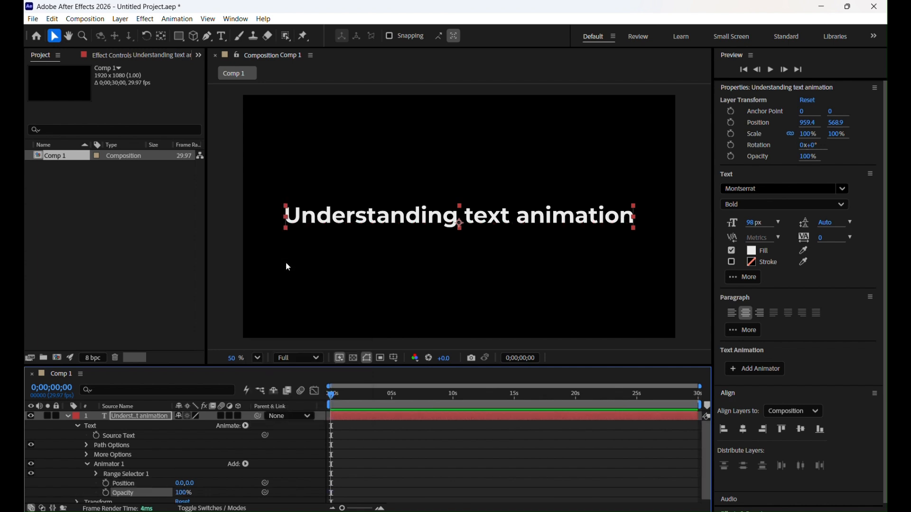
Rename the text layer's animator as "Text animation effect"
scroll(148, 462, "down", 1)
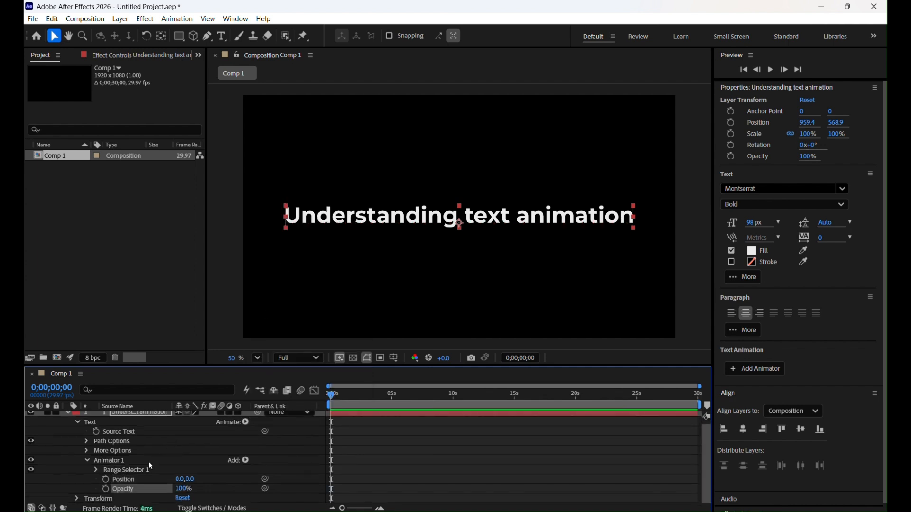
left_click(113, 461)
right_click(113, 458)
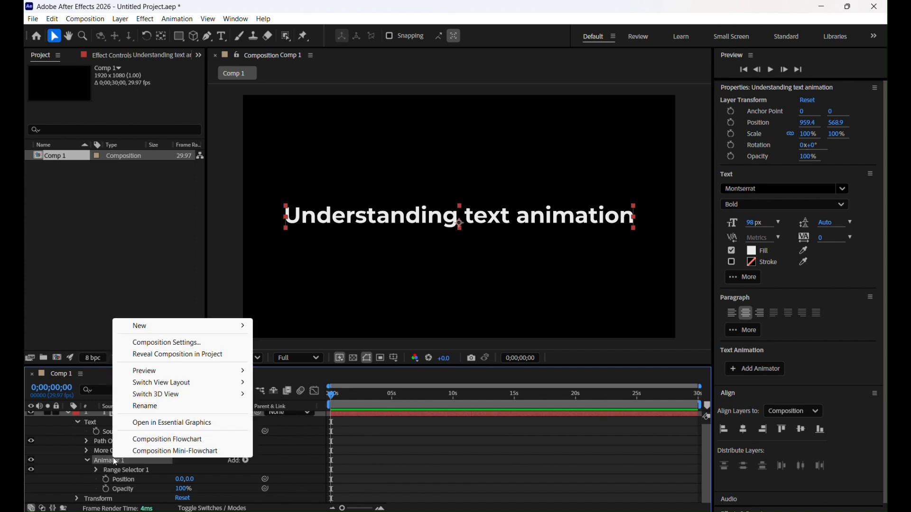
left_click(142, 407)
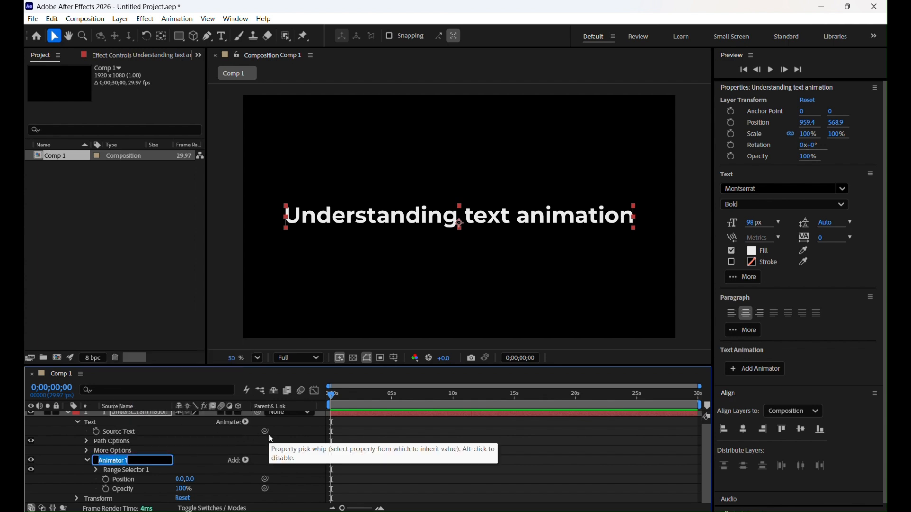
type("Text animation effect")
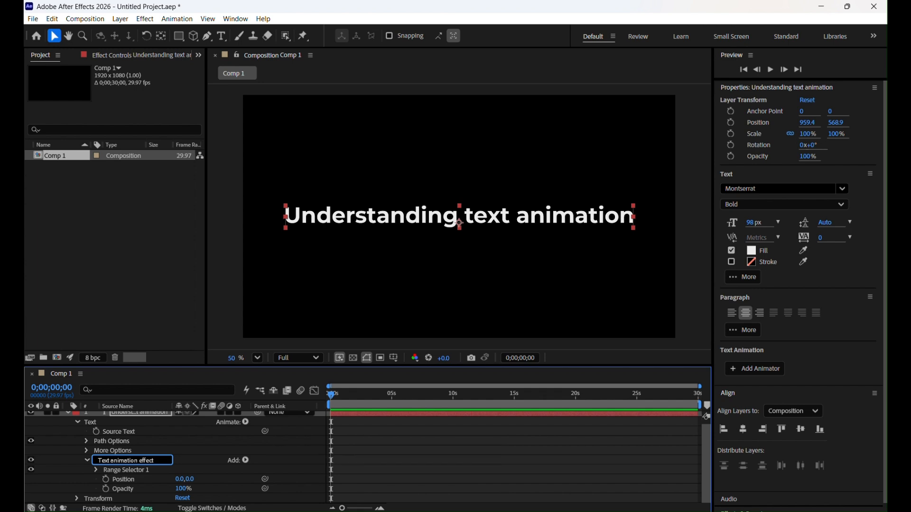
left_click(186, 461)
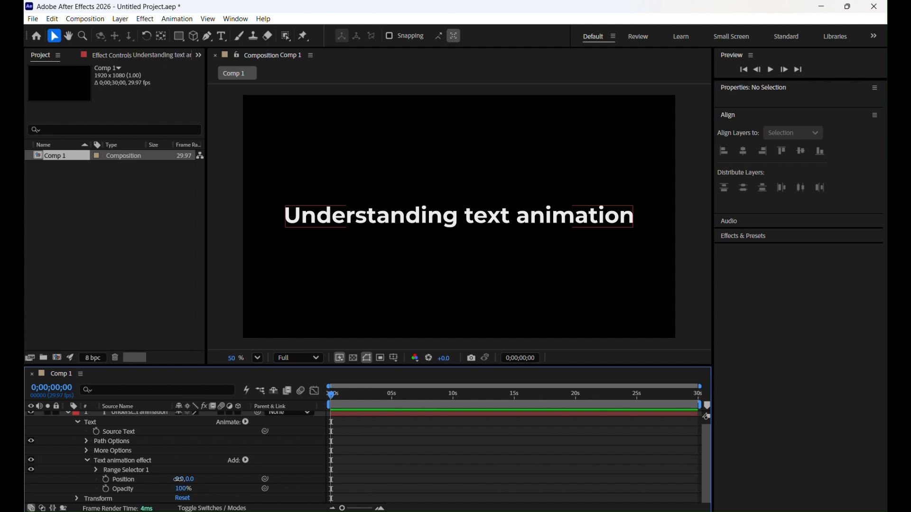
Try shifting the animator's Position to -26, 22, and reset both values to 0
mouse_move(177, 479)
left_mouse_down()
mouse_move(114, 480)
mouse_move(233, 492)
mouse_move(169, 489)
mouse_move(212, 492)
mouse_move(179, 496)
left_mouse_up()
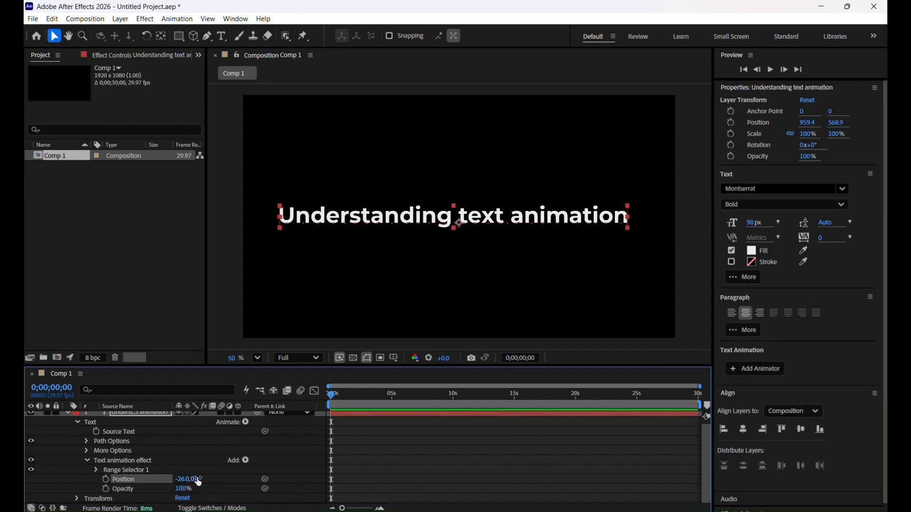
mouse_move(198, 480)
left_mouse_down()
mouse_move(232, 483)
mouse_move(157, 484)
mouse_move(204, 489)
left_mouse_up()
left_click(181, 479)
type("0")
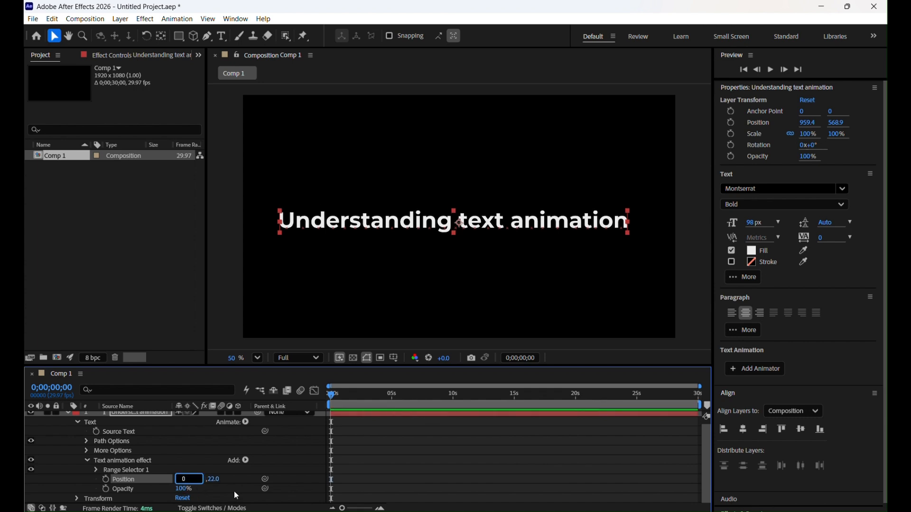
left_click(215, 478)
left_click(192, 479)
type("0")
key("Return")
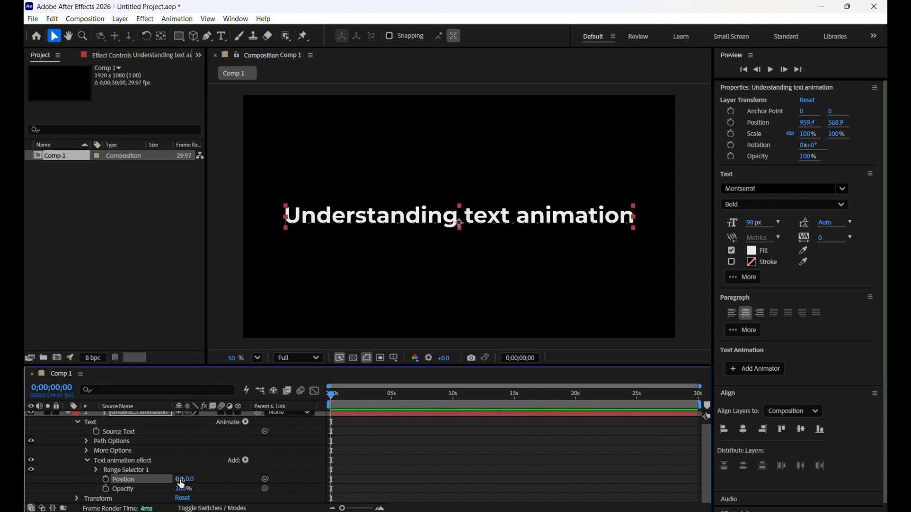
Set the animator's Position to -30, 0 and its Opacity to 0%
left_click_drag(181, 482, 165, 482)
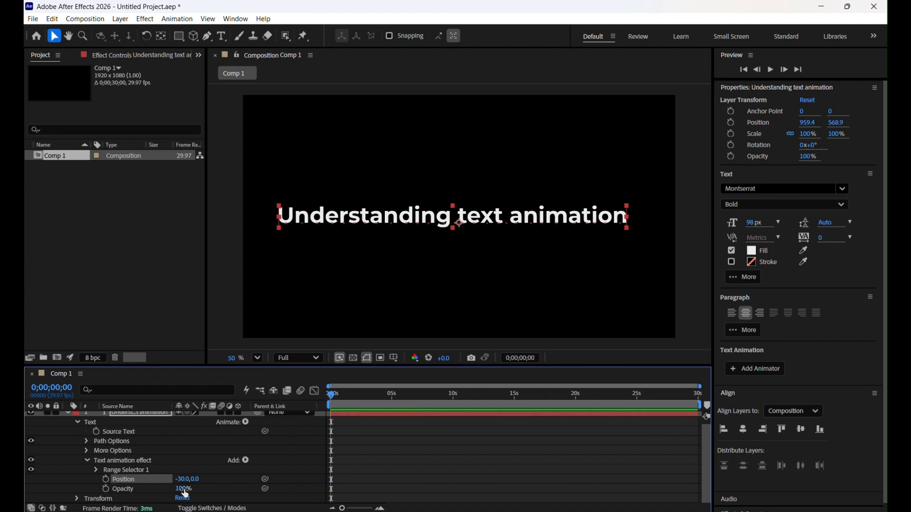
left_click_drag(184, 488, 67, 502)
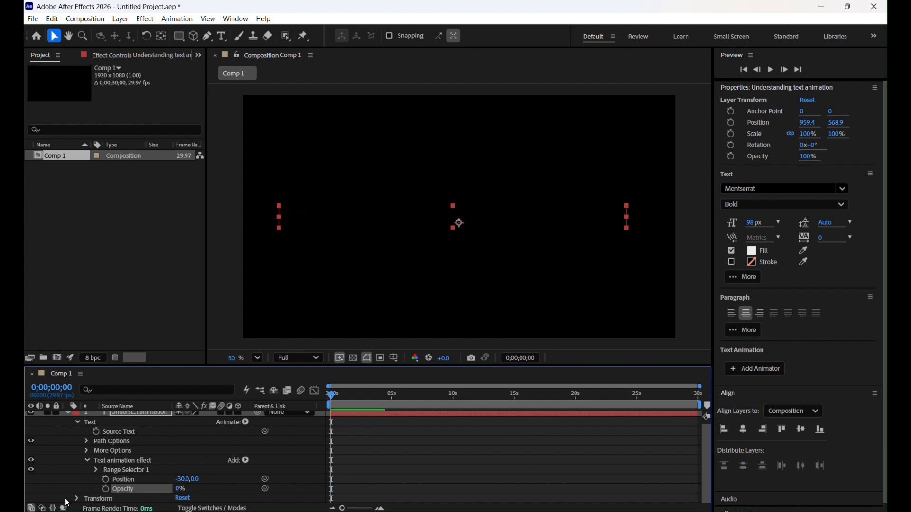
Expand the animator's range selector and set an Offset keyframe of 0% at the start of the timeline
left_click(123, 472)
left_click(96, 471)
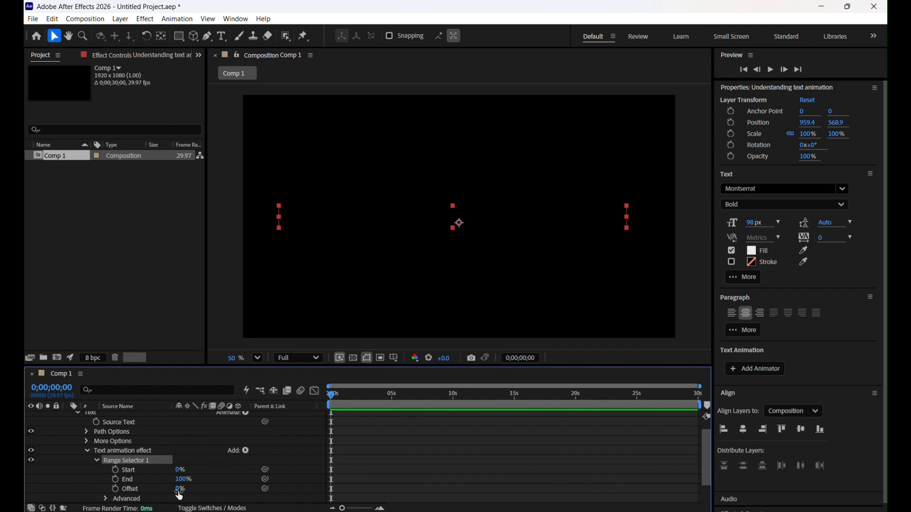
left_click(115, 489)
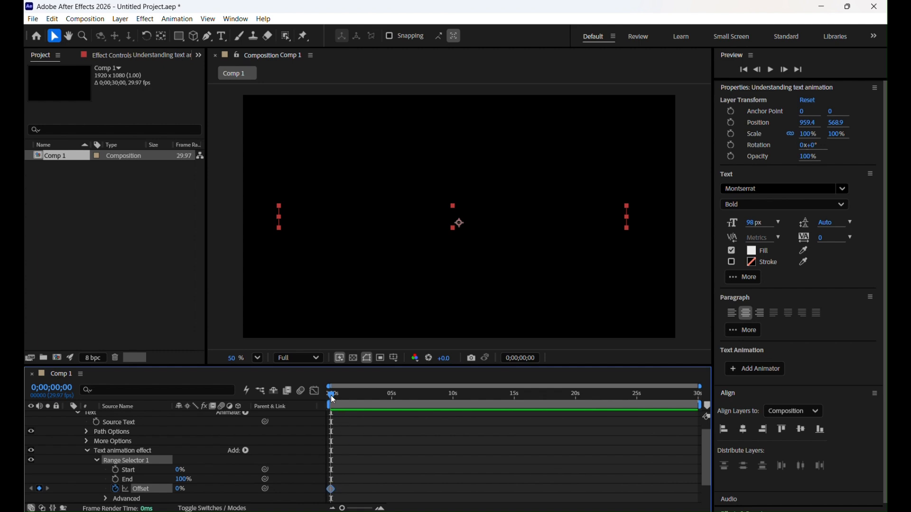
Add a range selector Offset keyframe of 100% at 0;00;02;03 and preview the text reveal from the start
left_click_drag(331, 395, 357, 397)
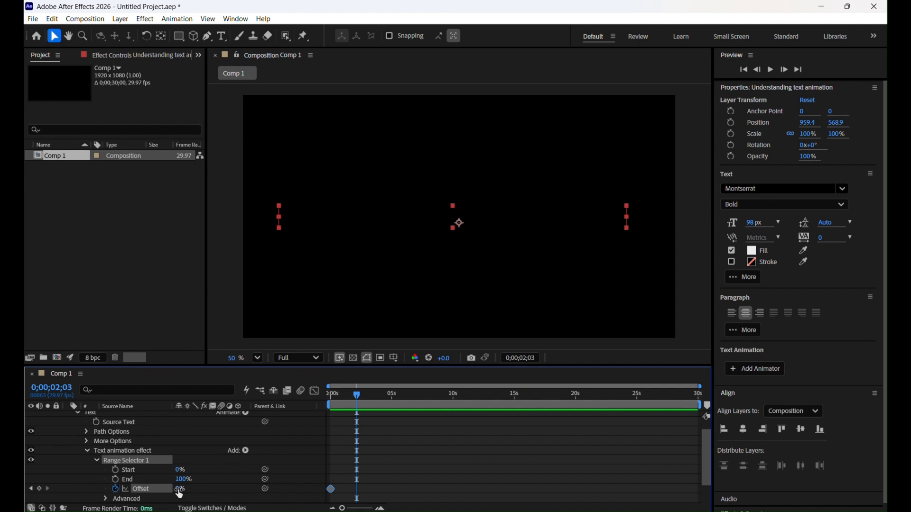
left_click_drag(179, 489, 234, 490)
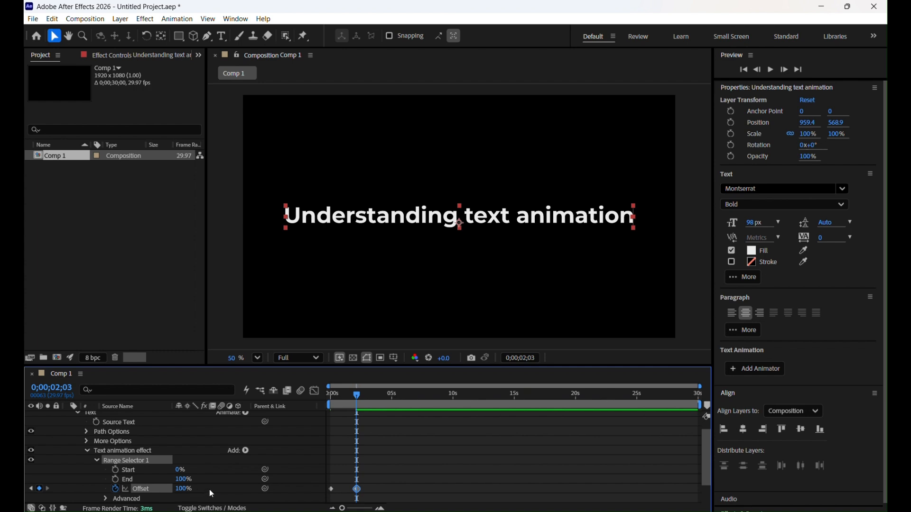
left_click_drag(357, 398, 315, 393)
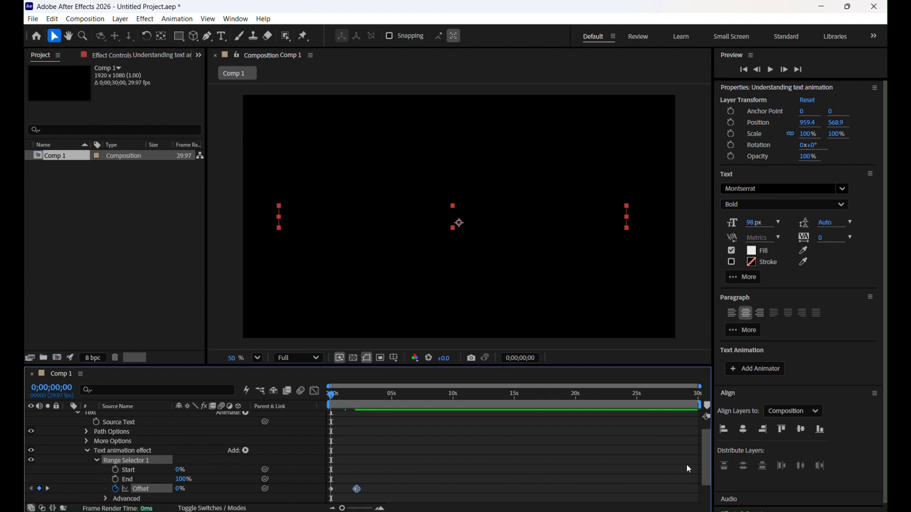
key("space")
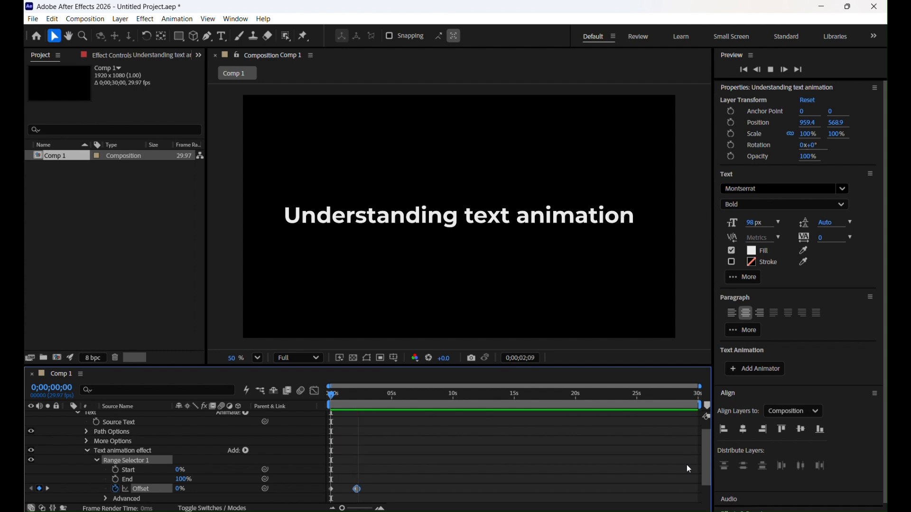
key("space")
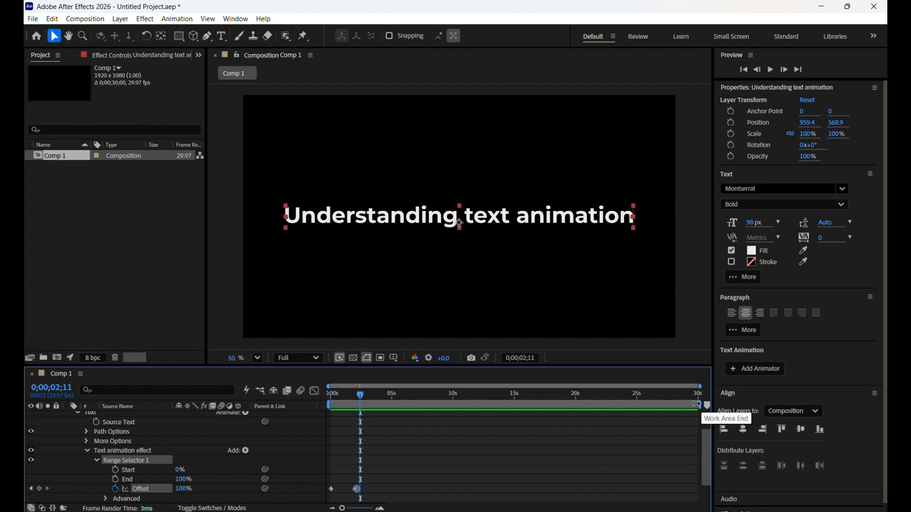
key("Home")
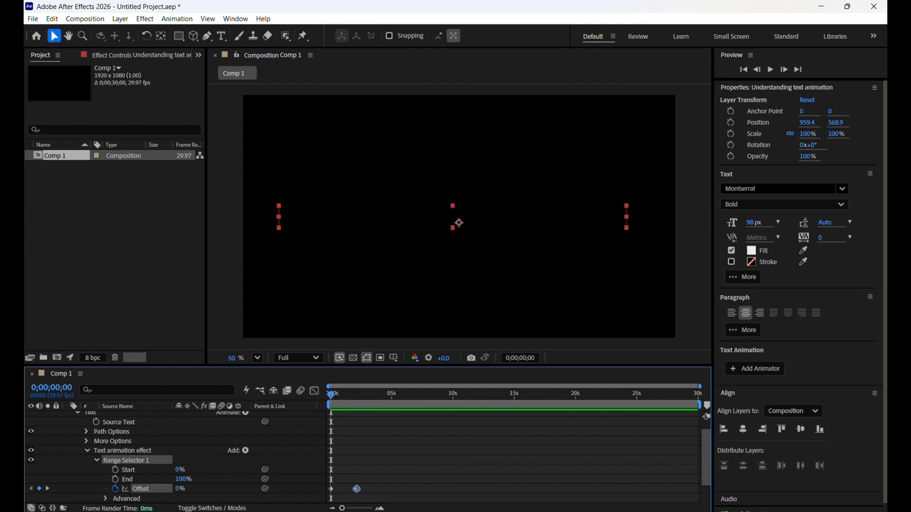
key("space")
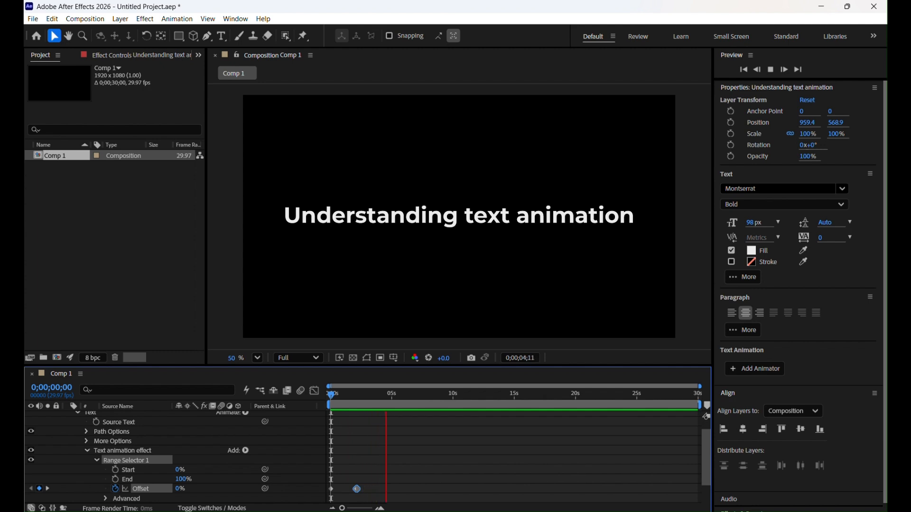
key("space")
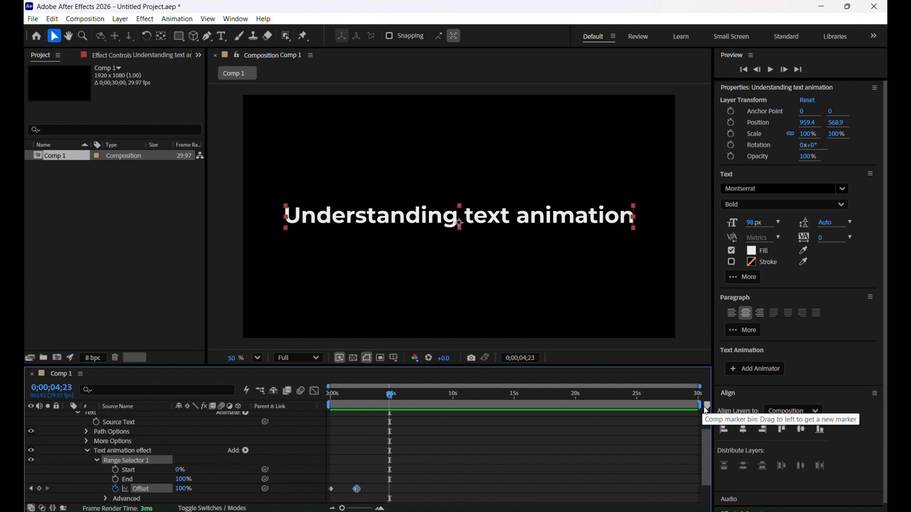
Shorten the work area to end just after the second Offset keyframe and preview the animation from the start
left_click_drag(696, 404, 357, 406)
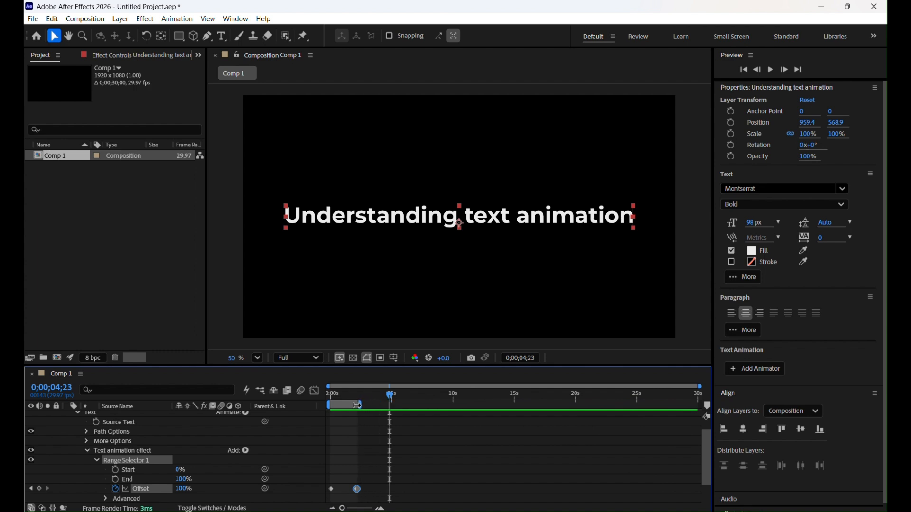
key("Home")
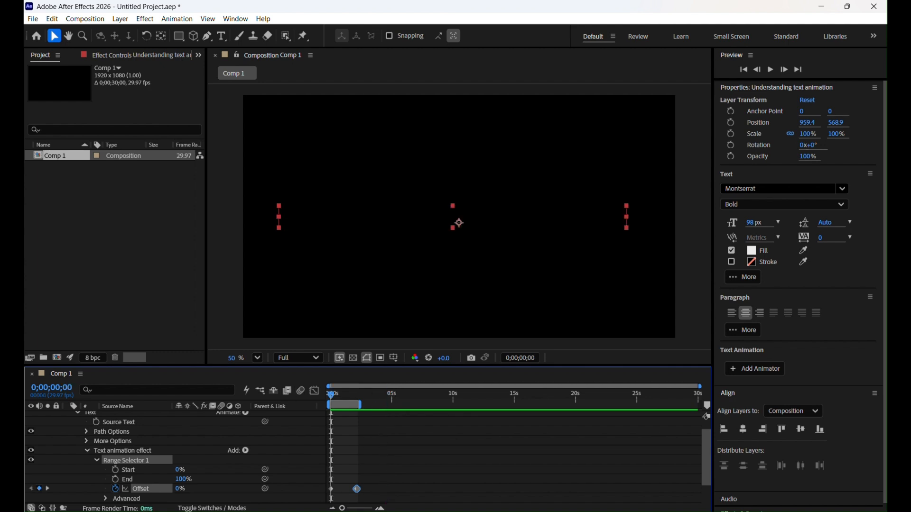
key("space")
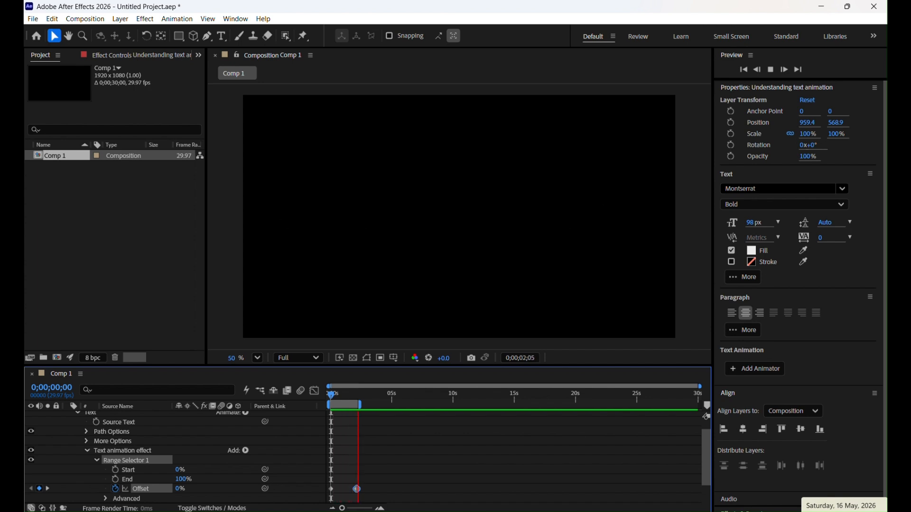
key("space")
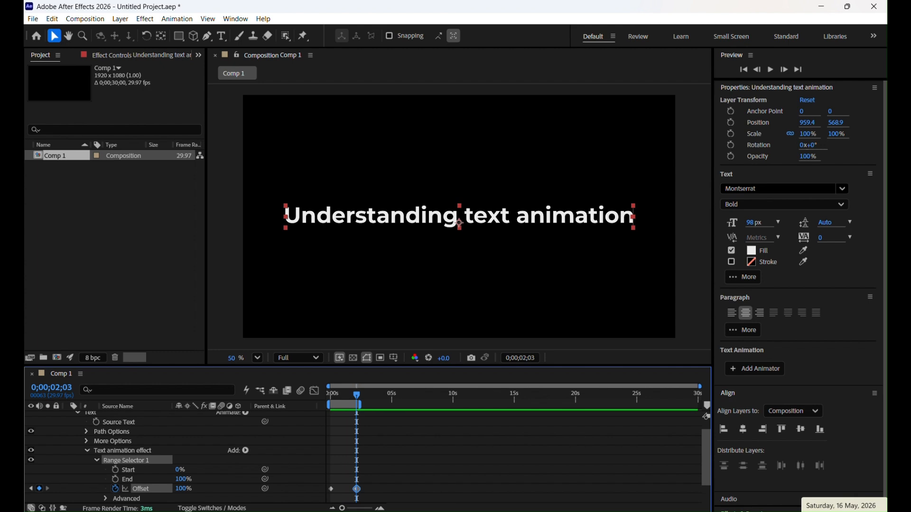
mouse_move(357, 395)
left_mouse_down()
mouse_move(332, 395)
mouse_move(359, 398)
left_mouse_up()
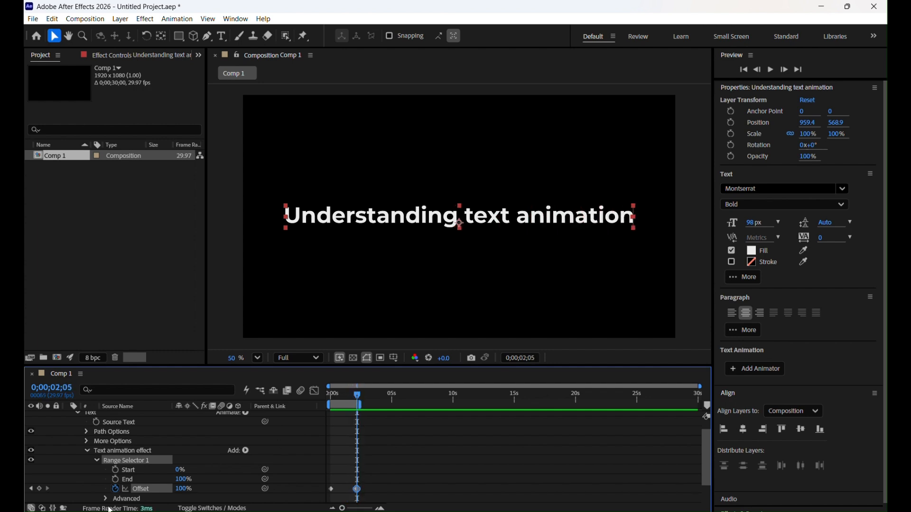
Try the animator's Position at -30, 12 and preview the text reveal
scroll(160, 483, "down", 3)
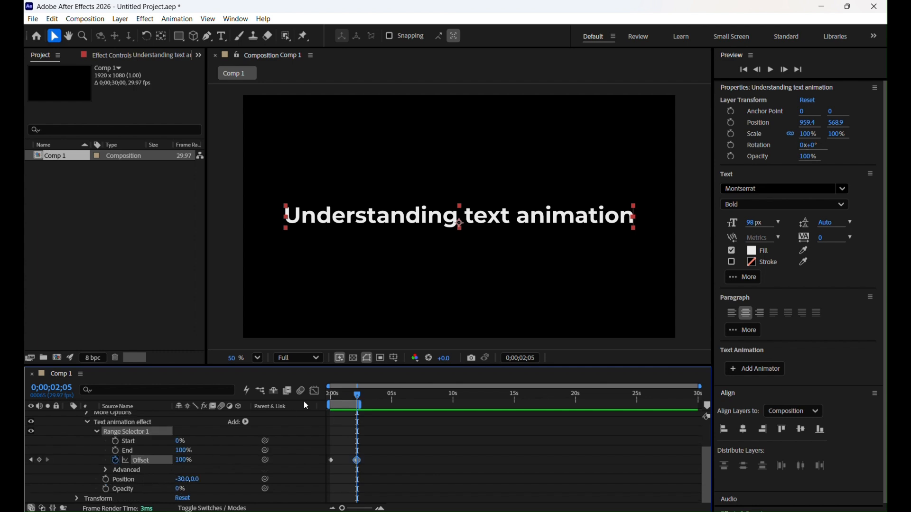
mouse_move(356, 395)
left_mouse_down()
mouse_move(315, 394)
mouse_move(361, 399)
left_mouse_up()
left_click_drag(193, 482, 203, 479)
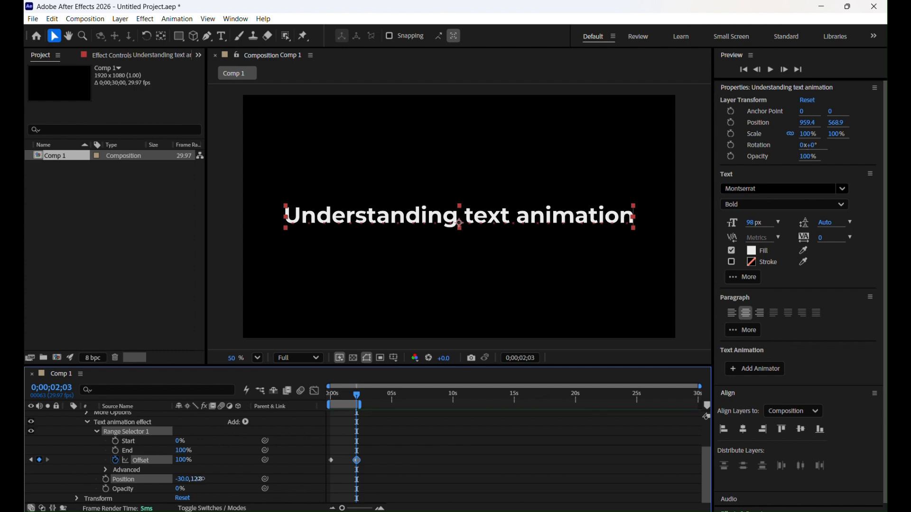
key("space")
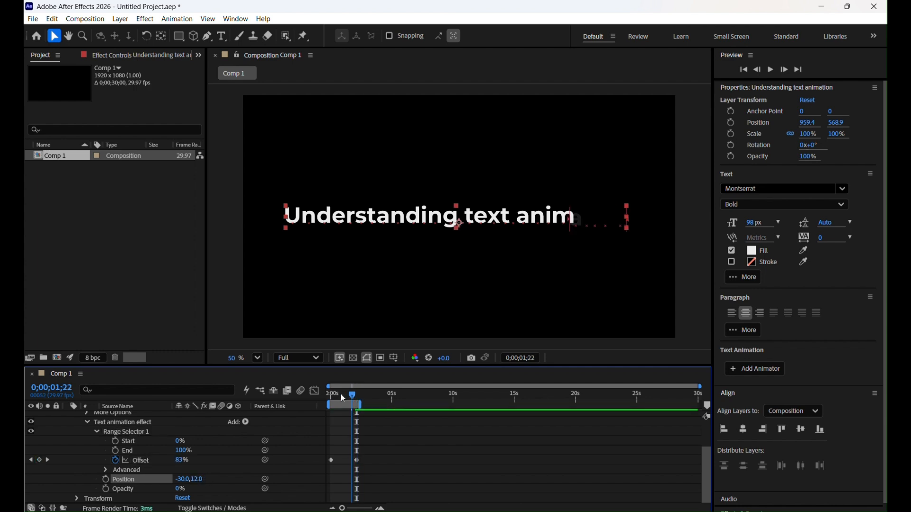
key("space")
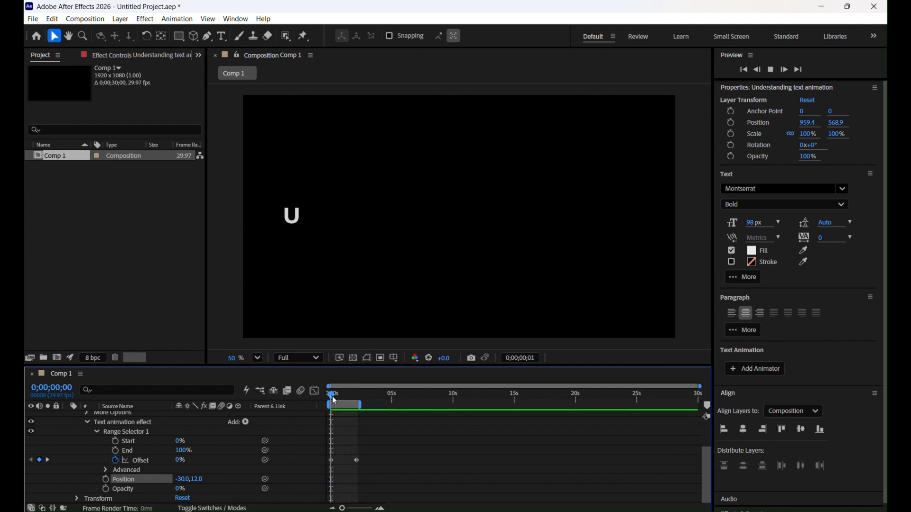
key("space")
Set the animator's Position to 0, 55 and preview the letters rising into place from the start
left_click_drag(336, 396, 360, 391)
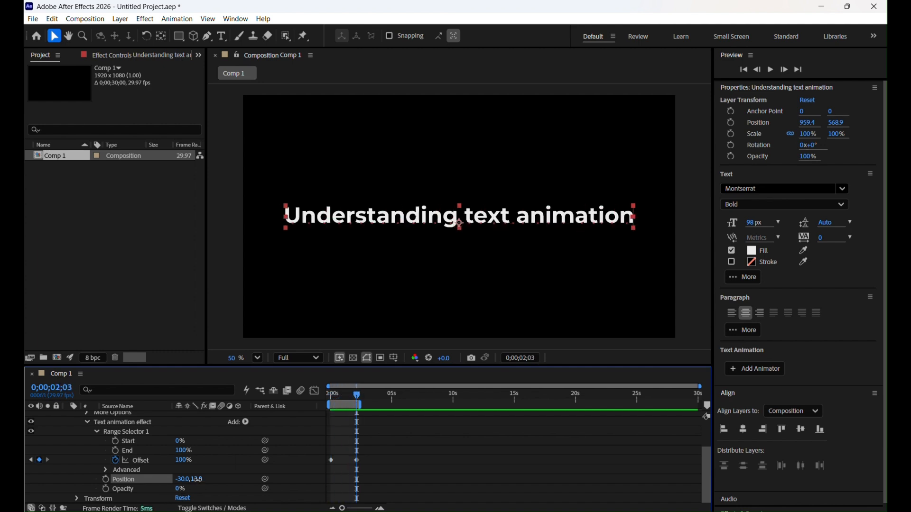
left_click_drag(198, 479, 222, 480)
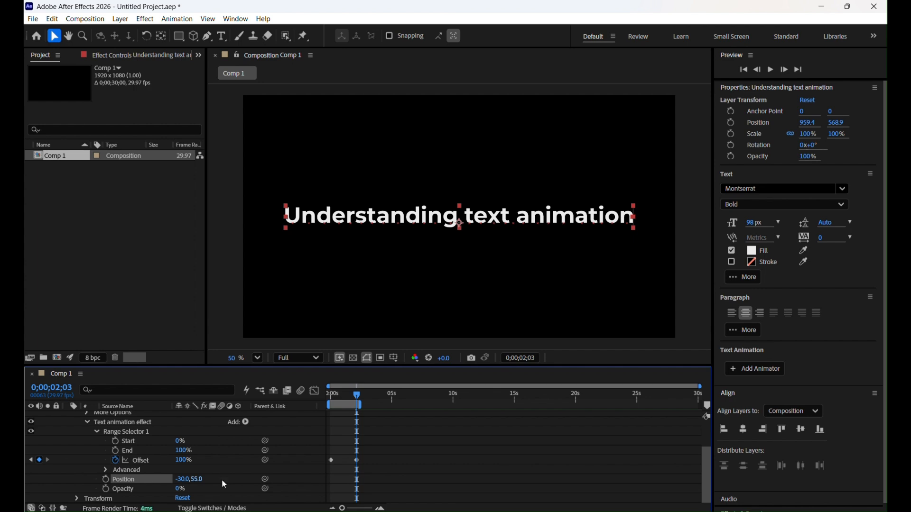
left_click(184, 479)
type("0")
key("Return")
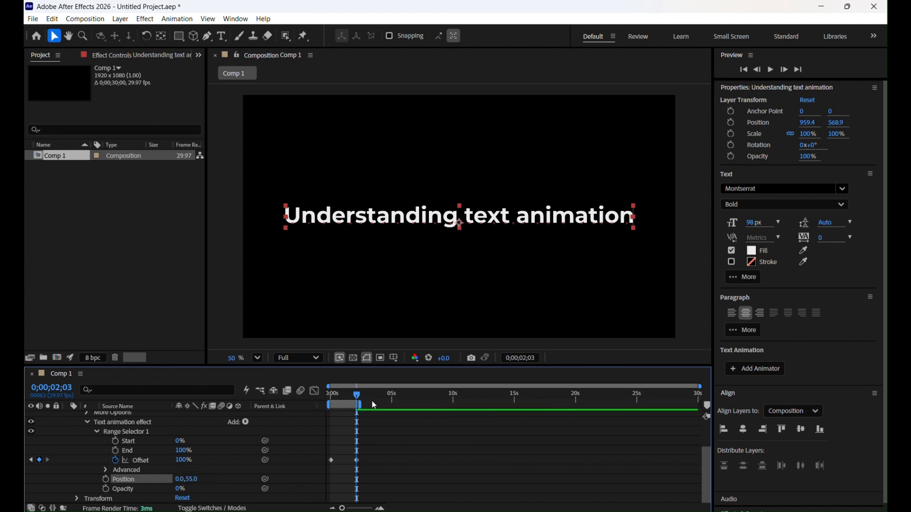
left_click_drag(354, 396, 277, 393)
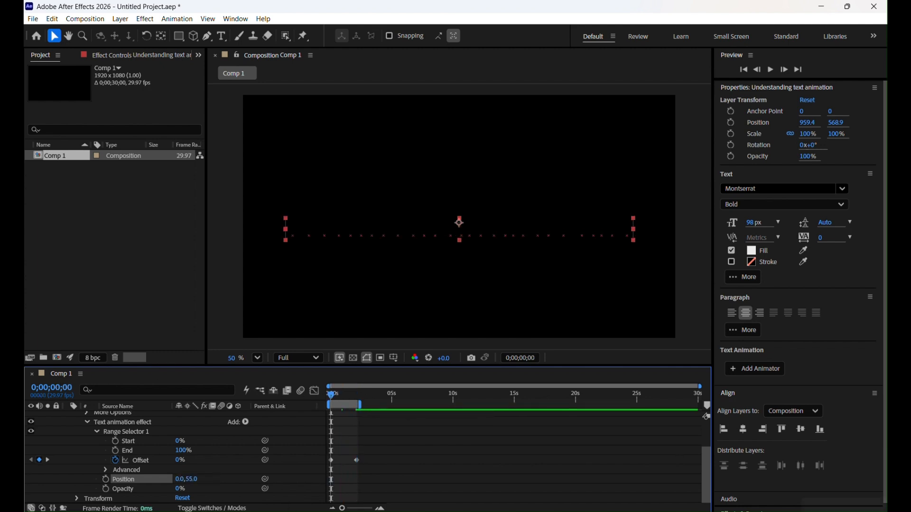
key("space")
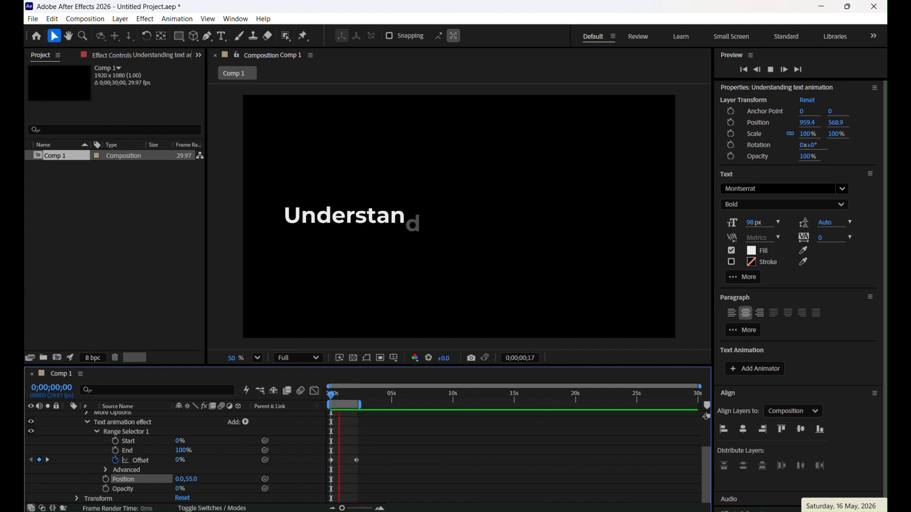
key("space")
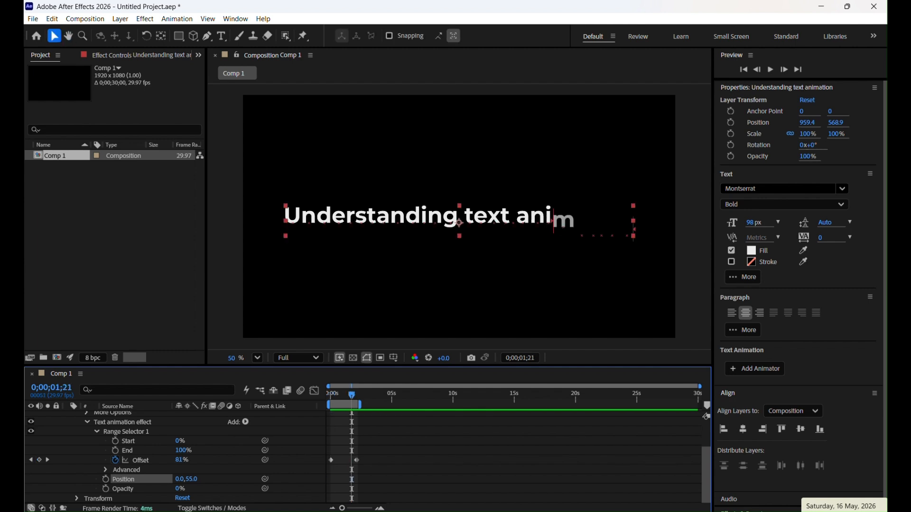
Move the second Offset keyframe to about 5 seconds, extend the work area end to match, and preview the slower reveal
left_click_drag(357, 460, 393, 460)
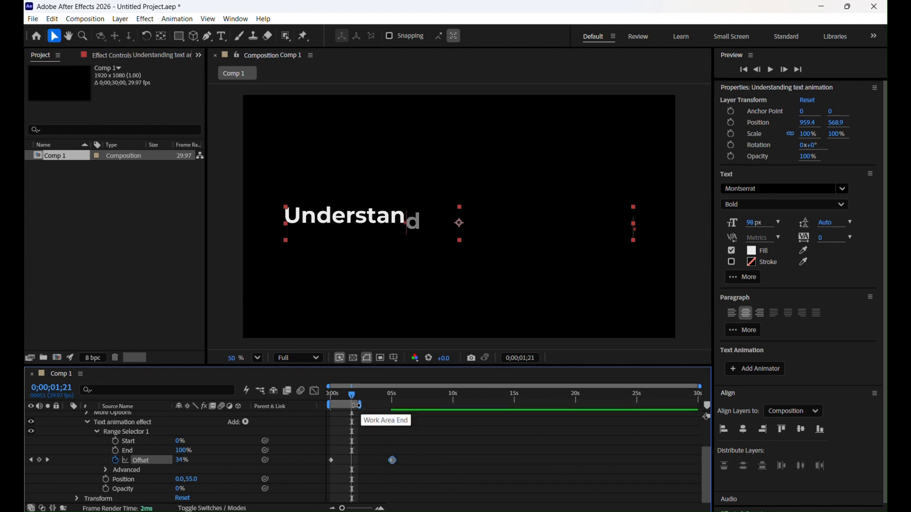
left_click_drag(358, 405, 279, 397)
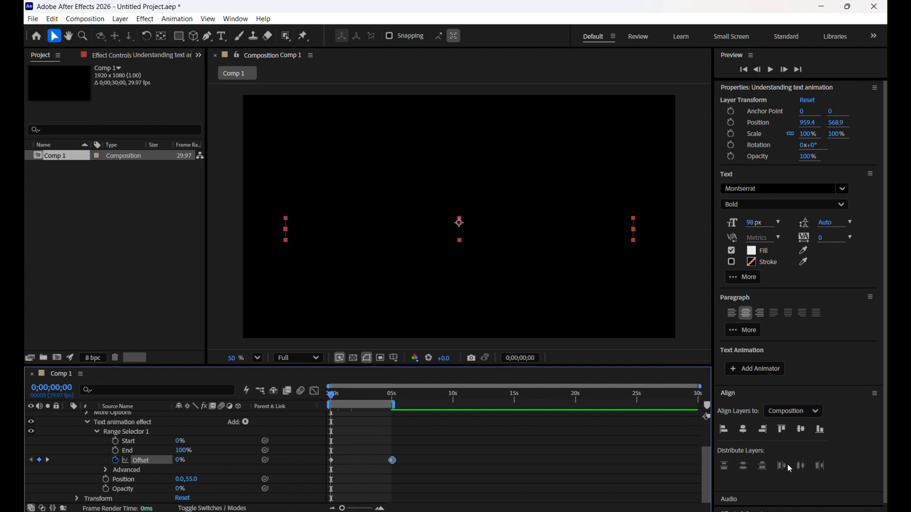
key("space")
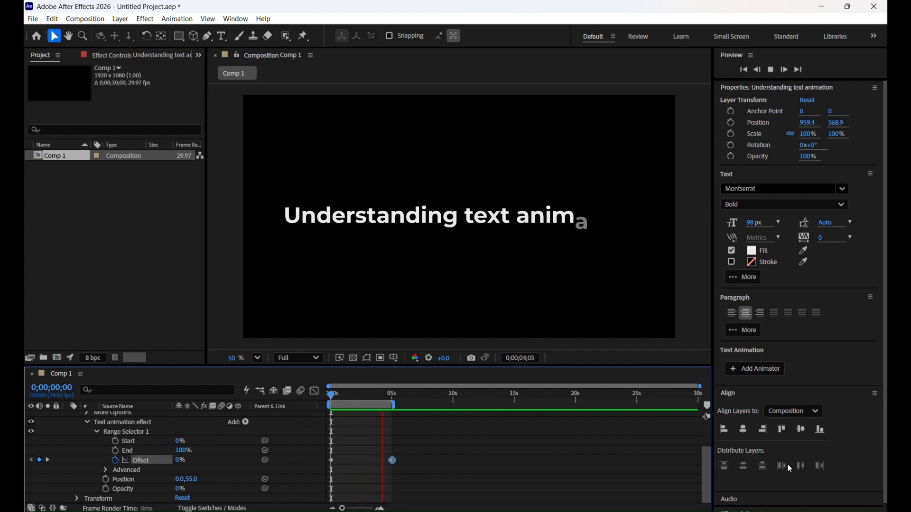
key("space")
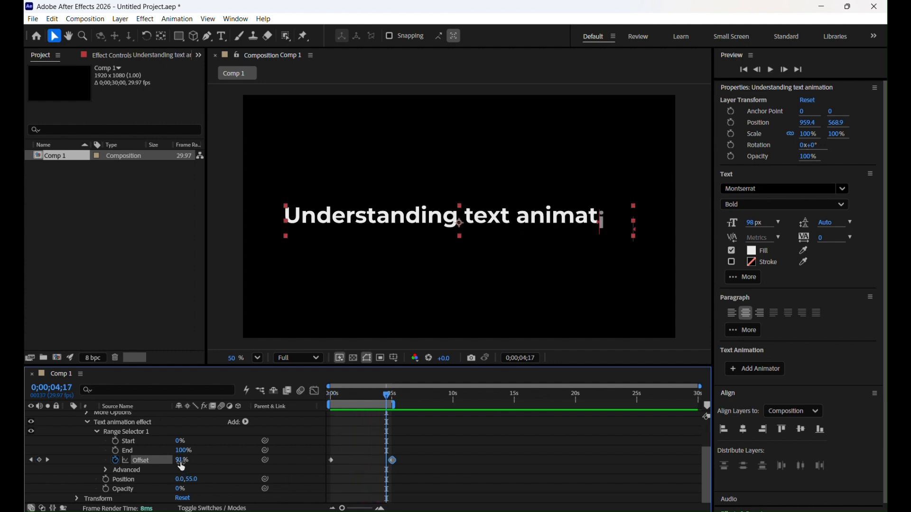
Set the animator's Position to 0, -53 and preview the letters dropping into place from above
left_click_drag(386, 395, 309, 395)
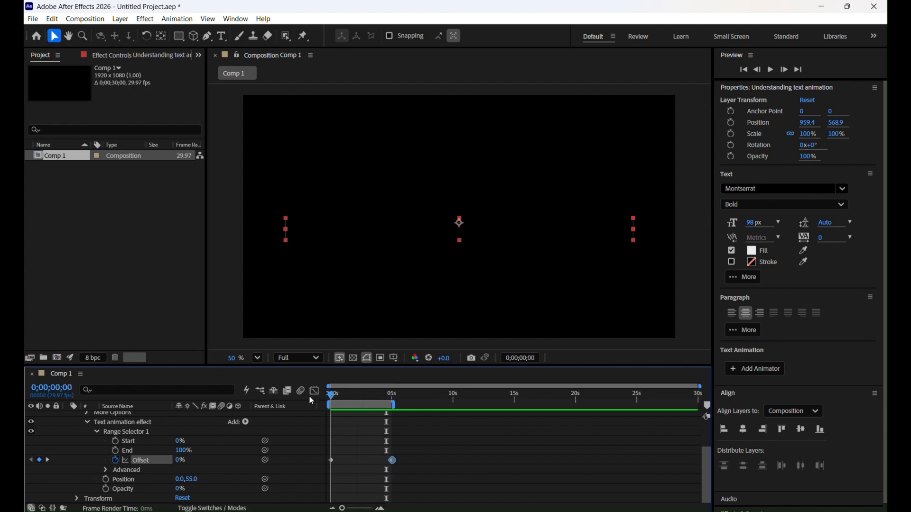
left_click(188, 479)
left_click_drag(190, 479, 163, 480)
left_click_drag(154, 478, 149, 476)
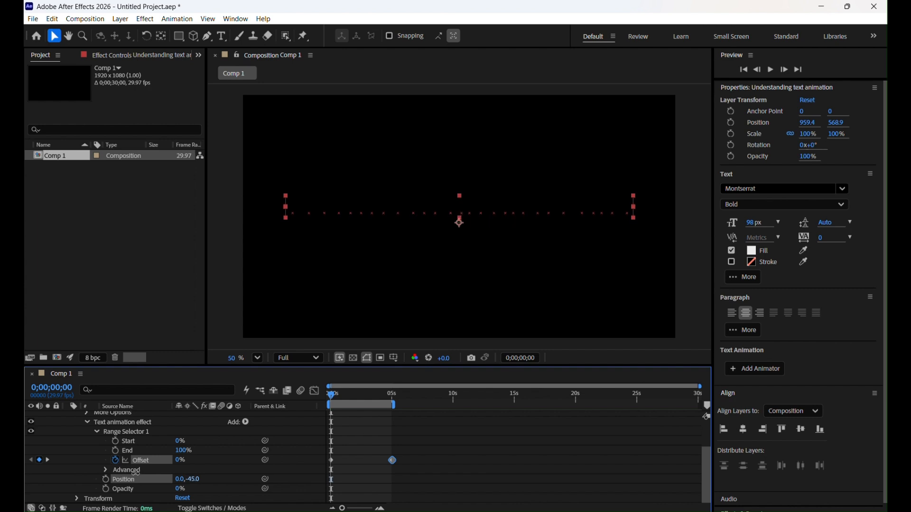
left_click_drag(382, 395, 286, 390)
key("space")
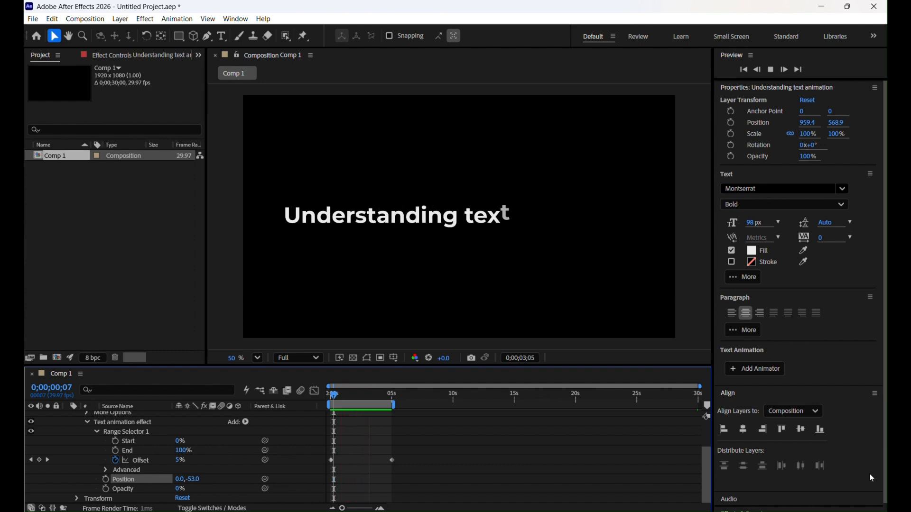
key("space")
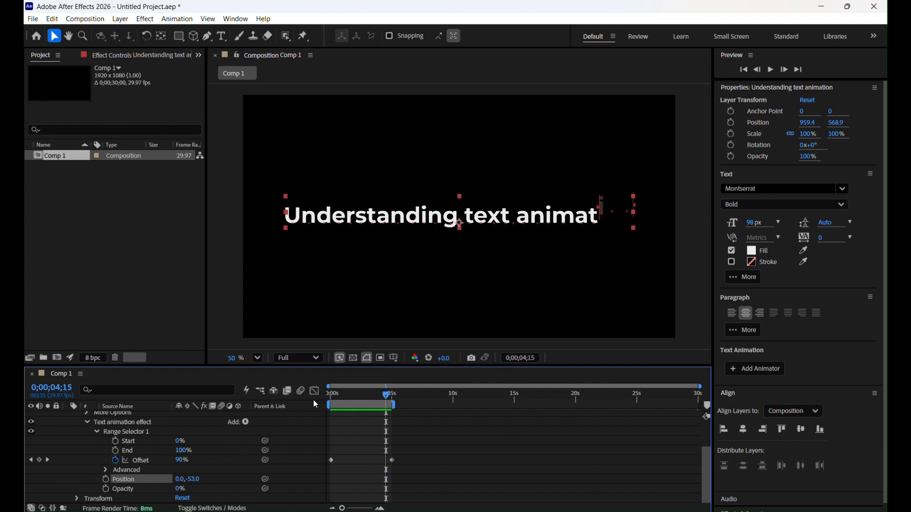
Expand the text layer's Path Options and More Options and look through their settings and the animator's properties
left_click(158, 431)
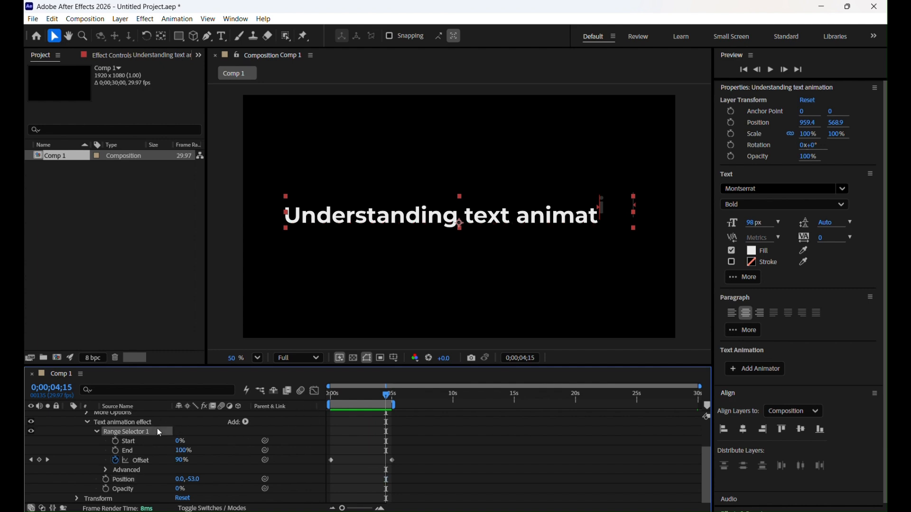
scroll(158, 464, "up", 3)
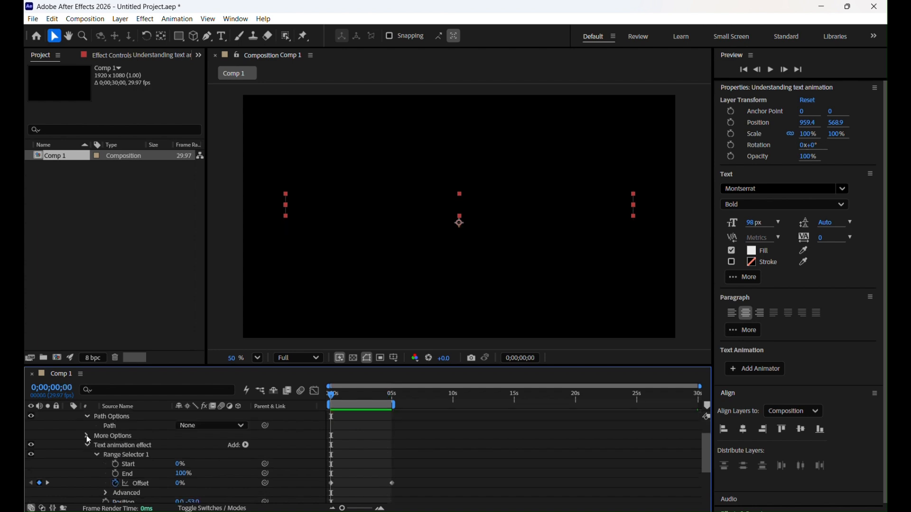
left_click(88, 436)
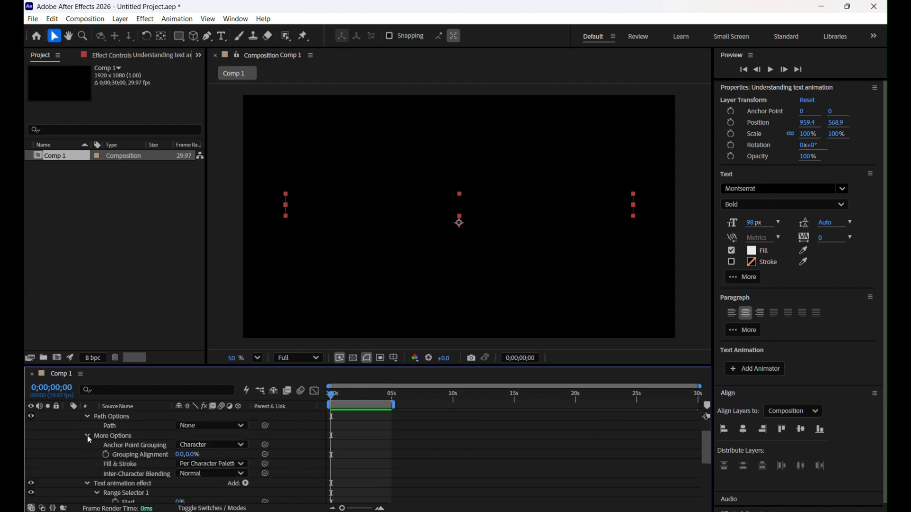
scroll(91, 464, "down", 6)
scroll(118, 457, "up", 2)
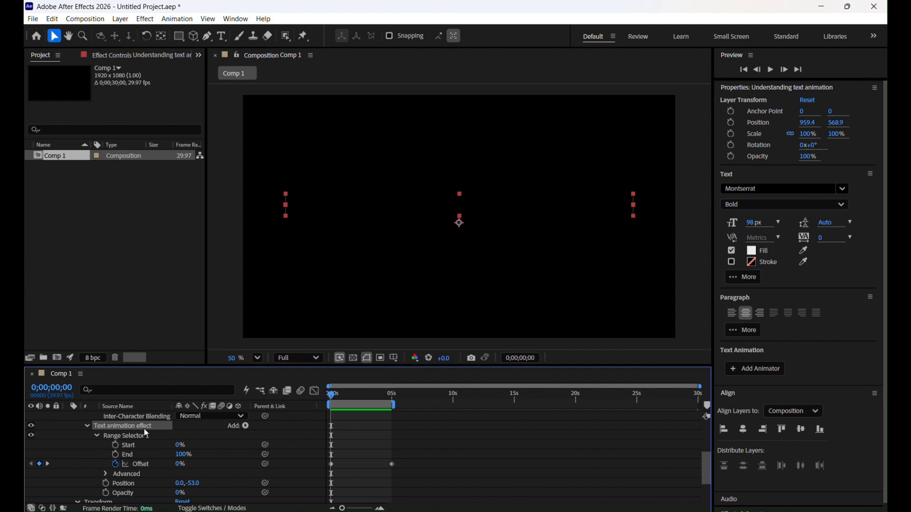
Set the range selector's advanced Based On option to Words and preview the word-by-word reveal
scroll(147, 429, "up", 6)
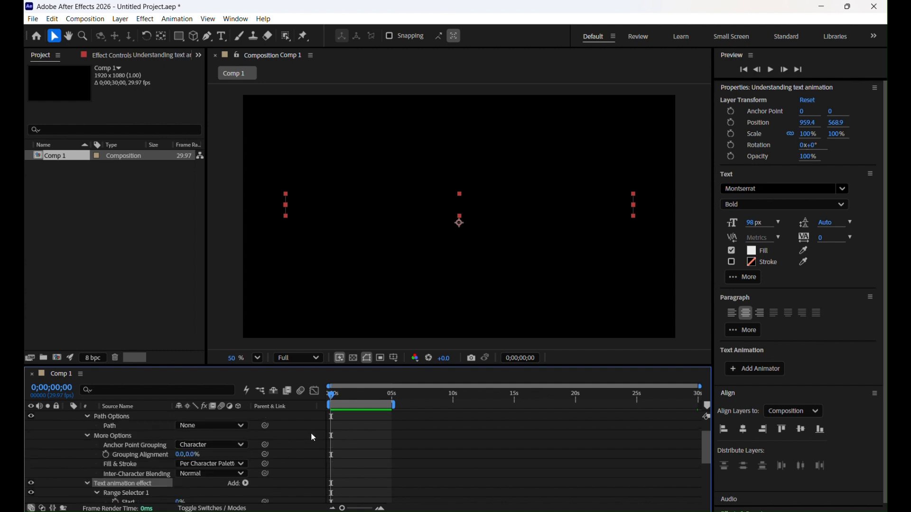
scroll(239, 435, "down", 6)
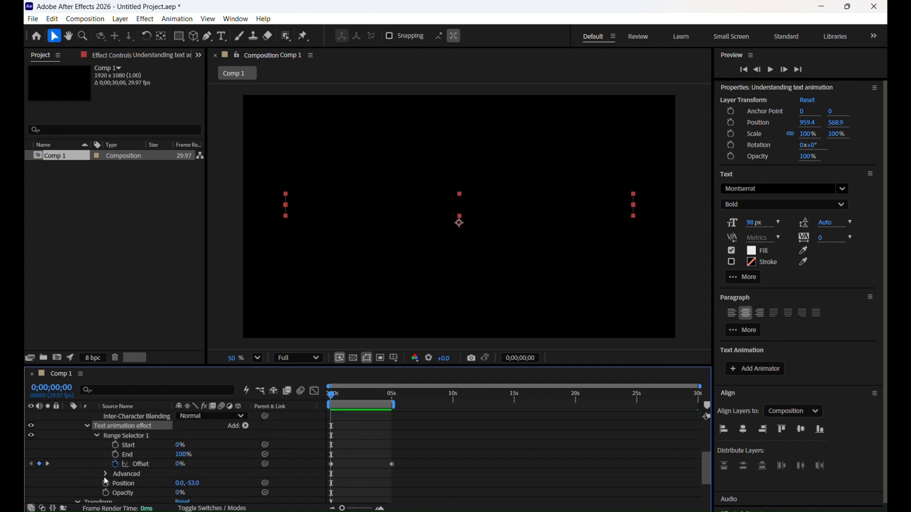
left_click(106, 474)
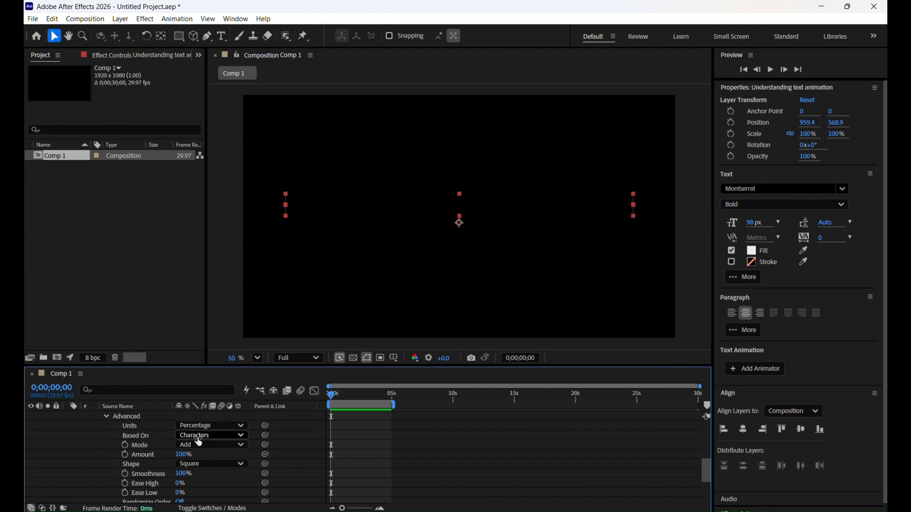
left_click(236, 437)
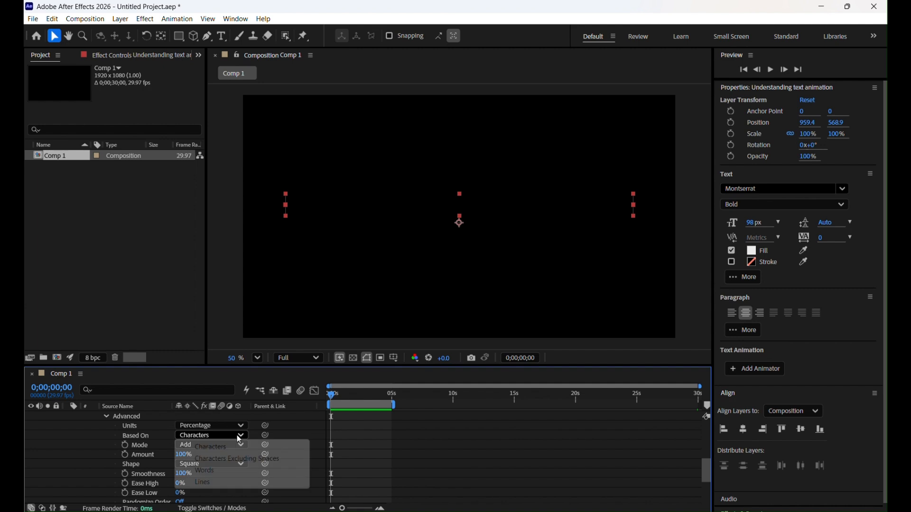
left_click(205, 471)
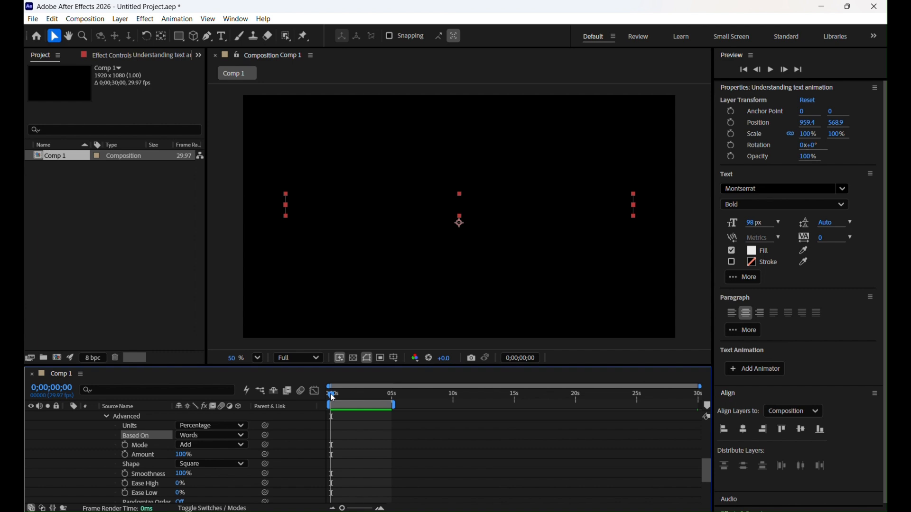
key("space")
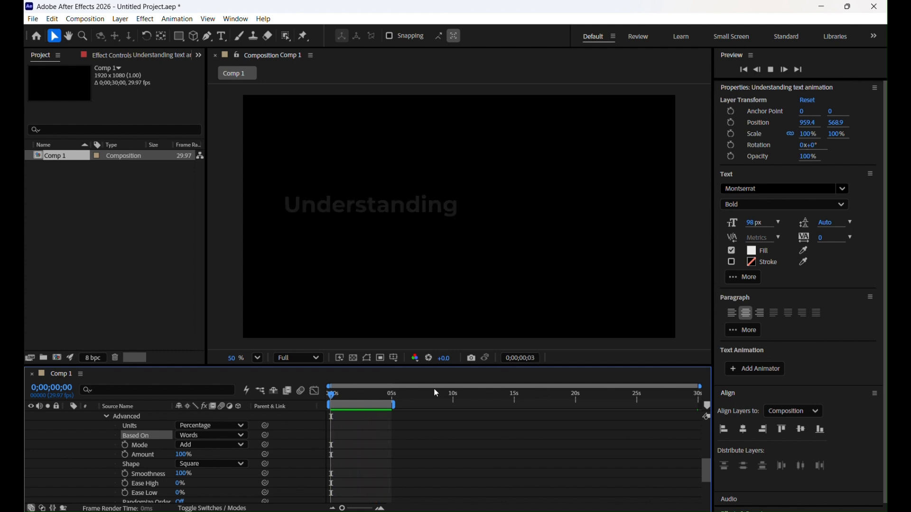
key("space")
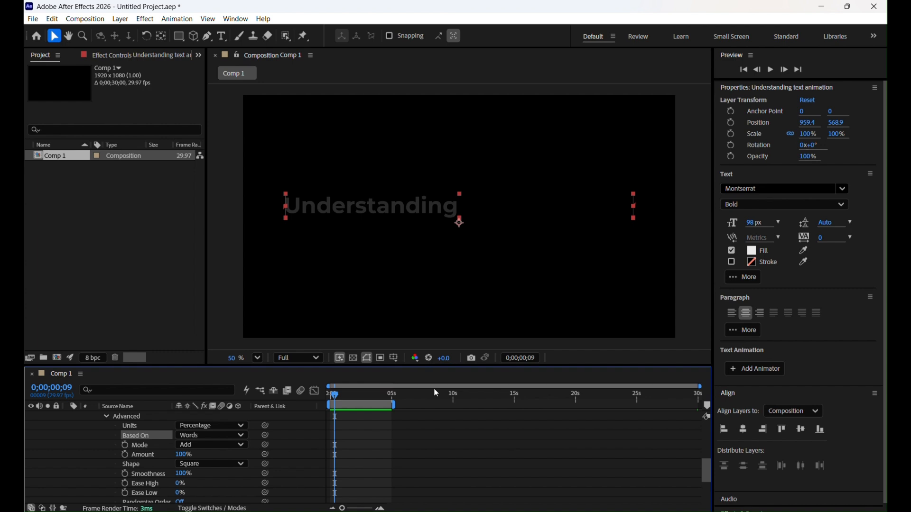
key("space")
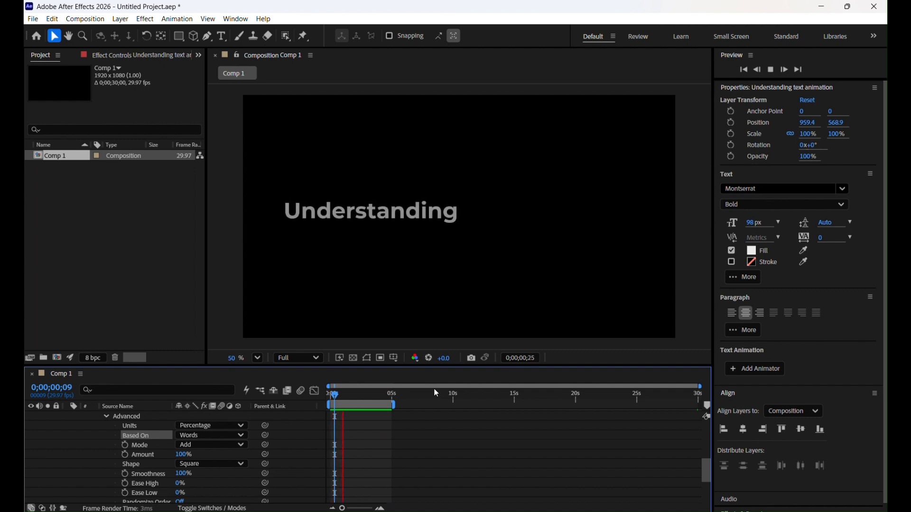
key("space")
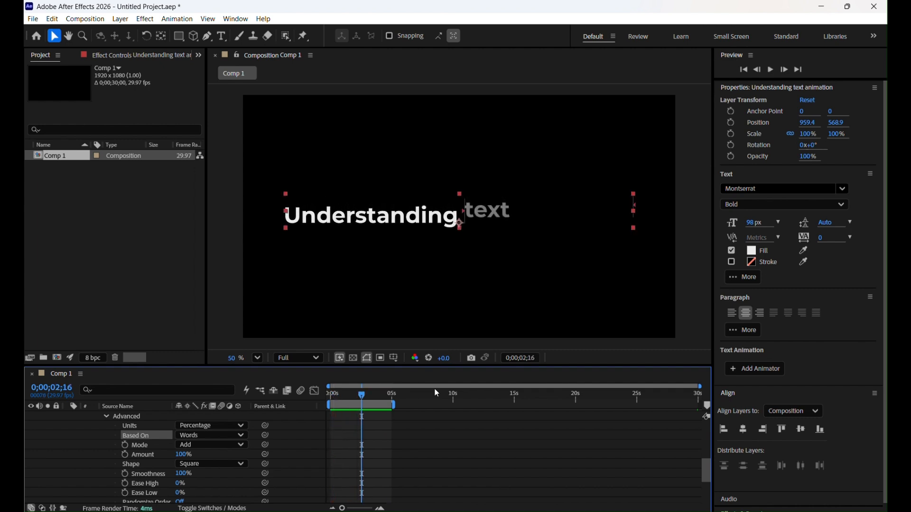
Move the second Offset keyframe to 0;00;02;16 and preview the faster reveal from the start
scroll(387, 431, "down", 1)
scroll(368, 448, "up", 4)
left_click_drag(392, 494, 362, 494)
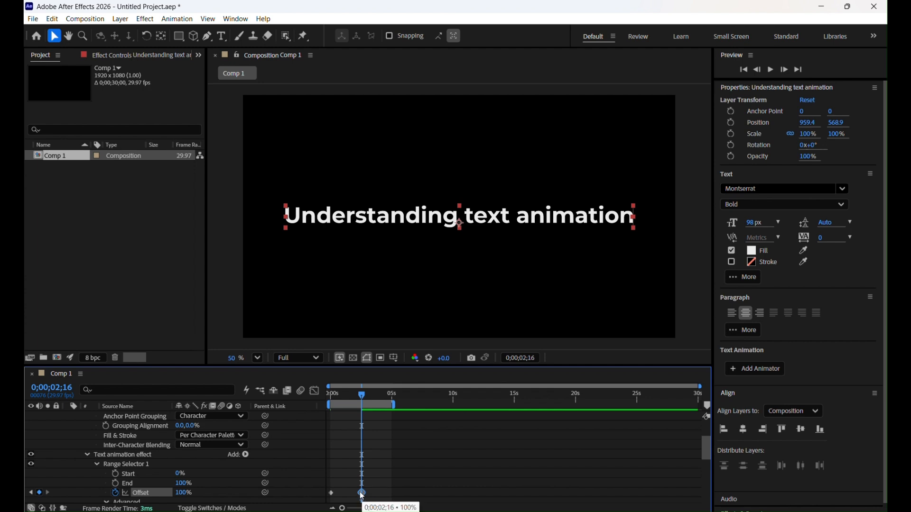
left_click_drag(363, 394, 307, 392)
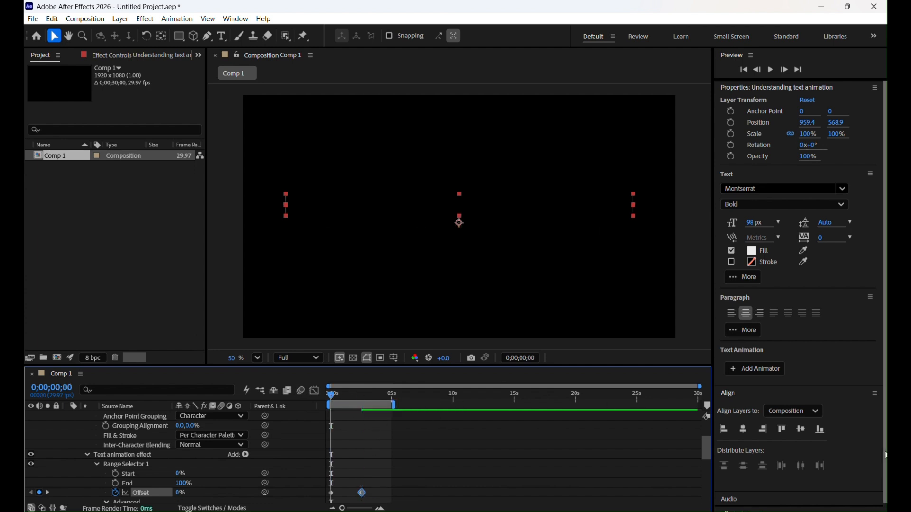
key("space")
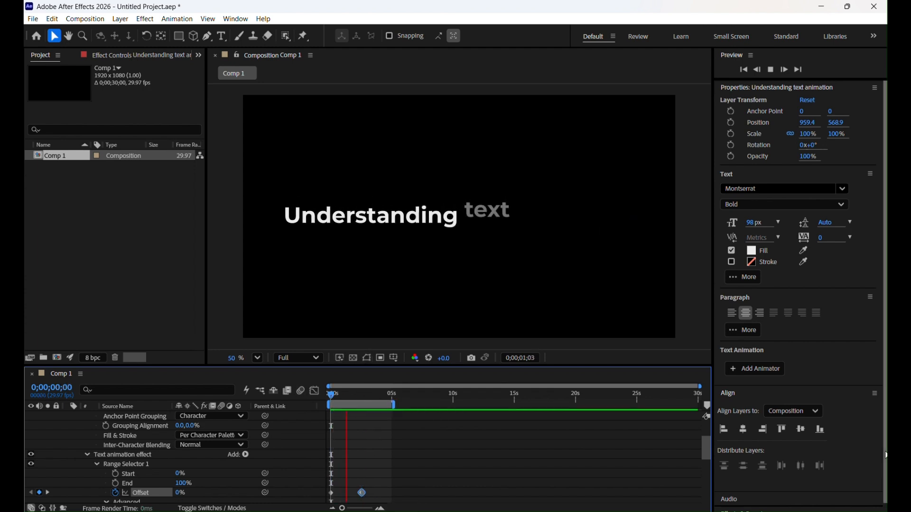